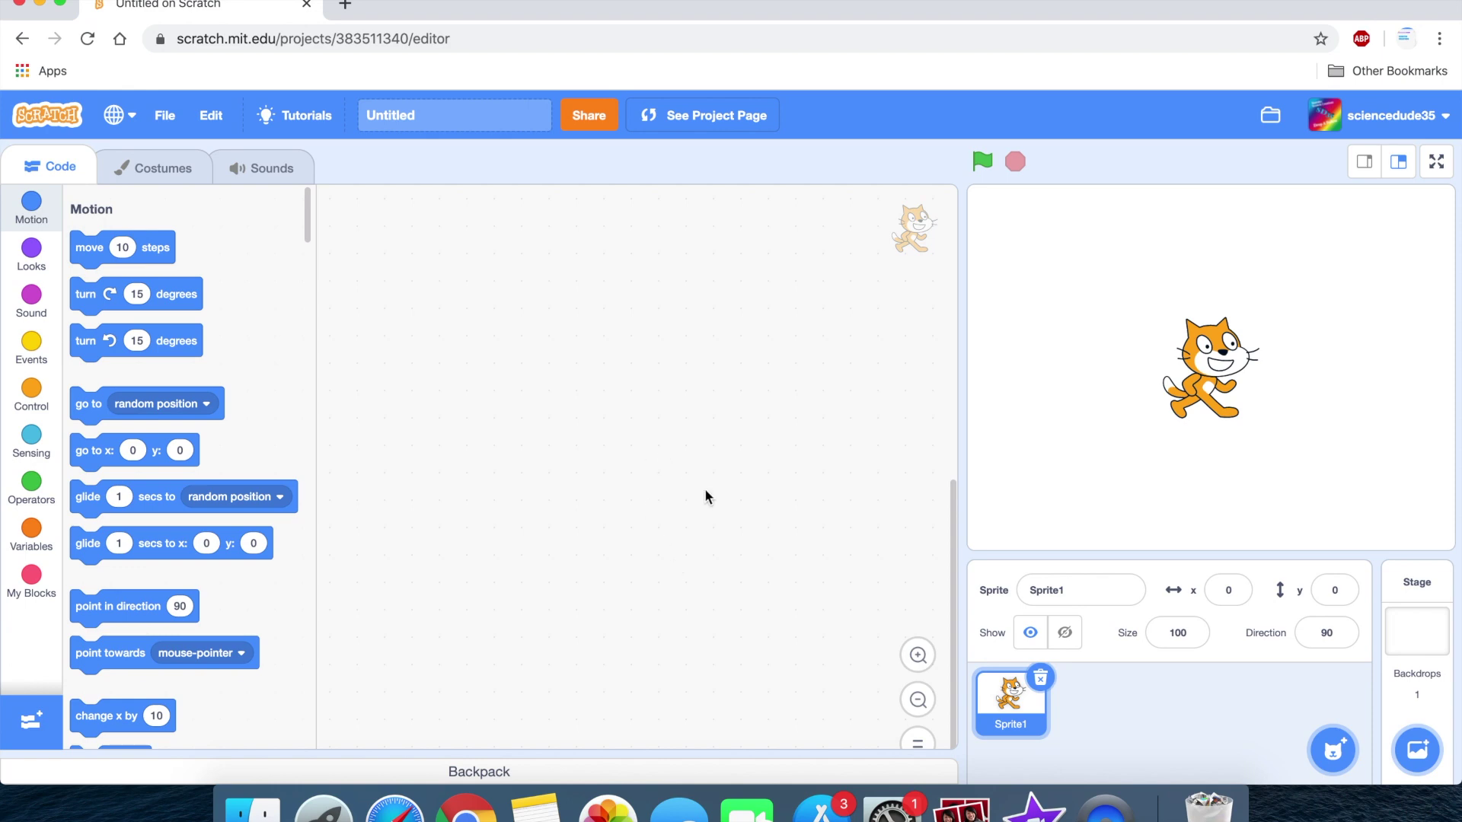
# - Delete the cat sprite and create a new blank sprite to paint
pyautogui.click(1041, 677)
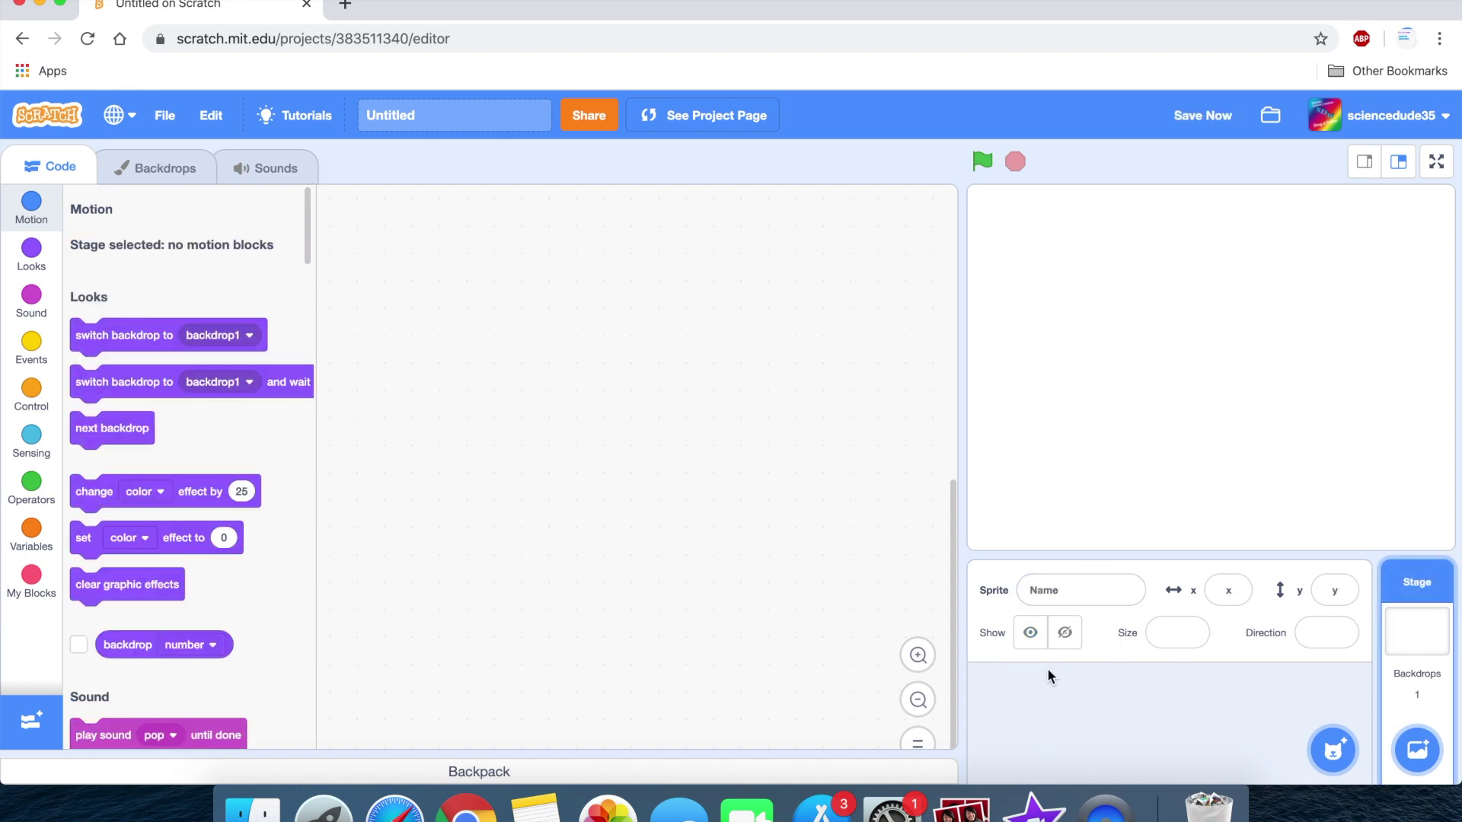
pyautogui.moveTo(1333, 750)
pyautogui.click(1332, 670)
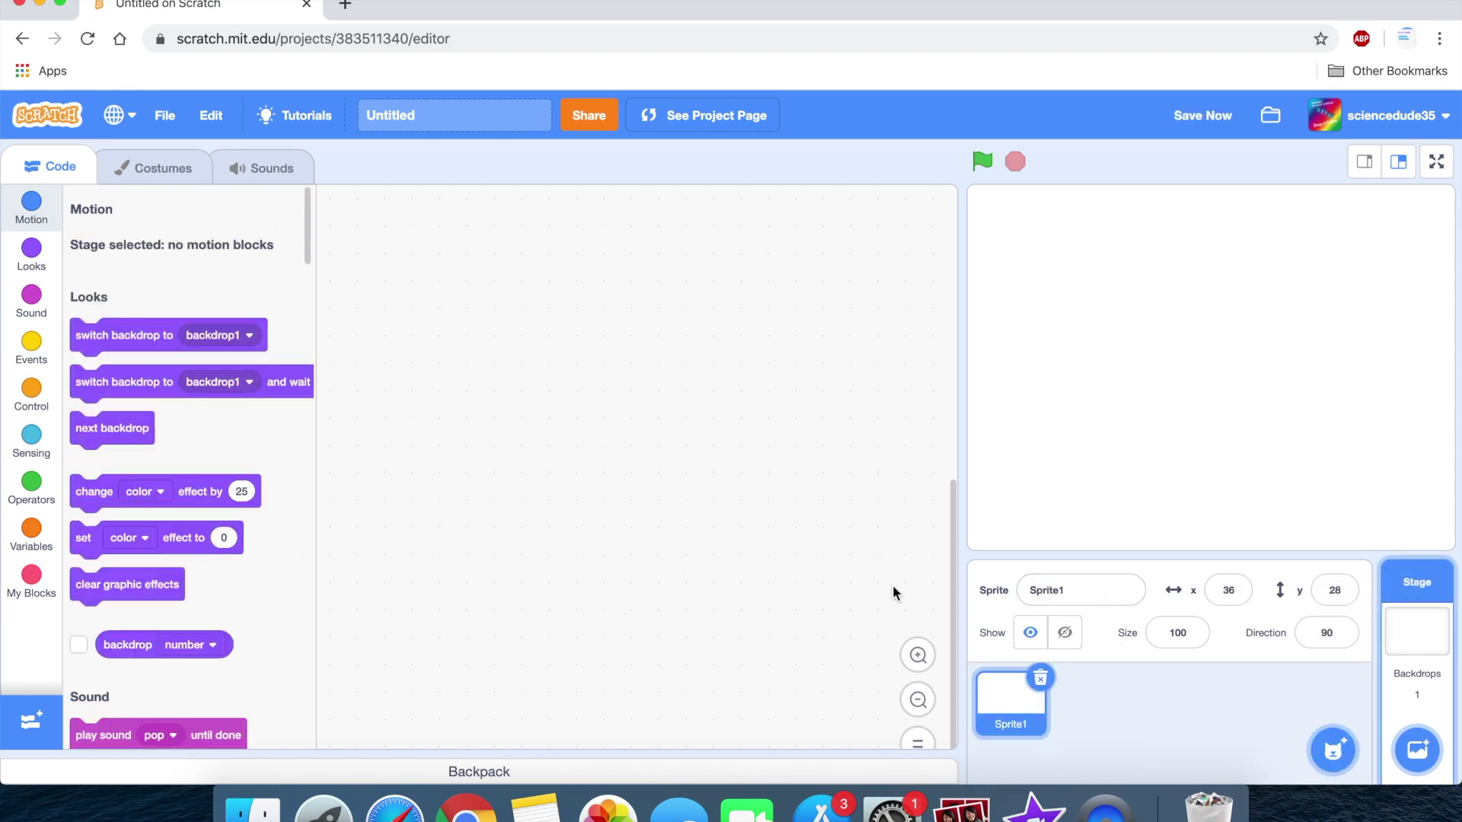
# - Draw an unfilled circle about 64 × 64 with a black outline of width 4 on the costume canvas
pyautogui.click(738, 718)
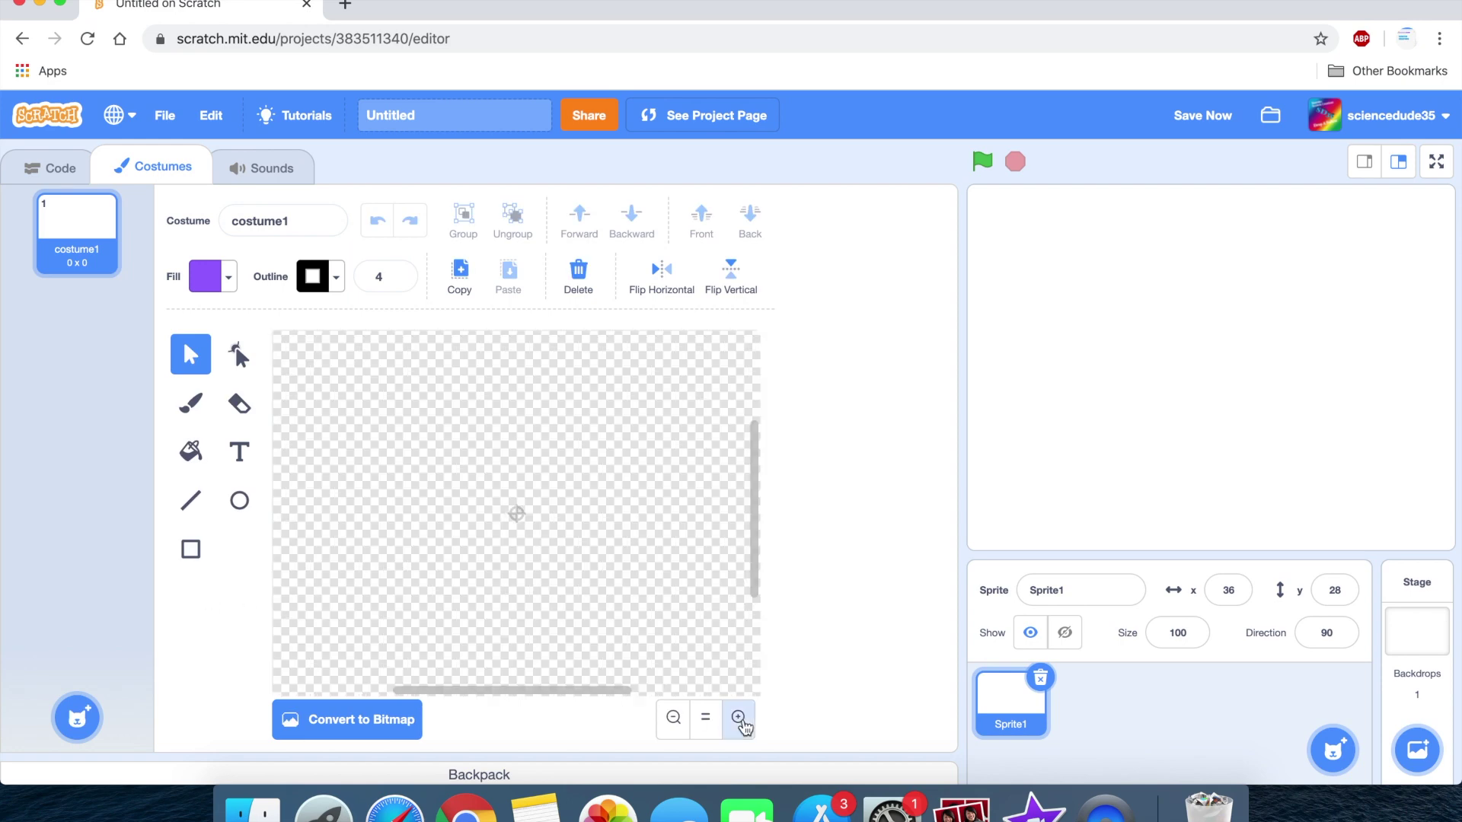
pyautogui.click(191, 549)
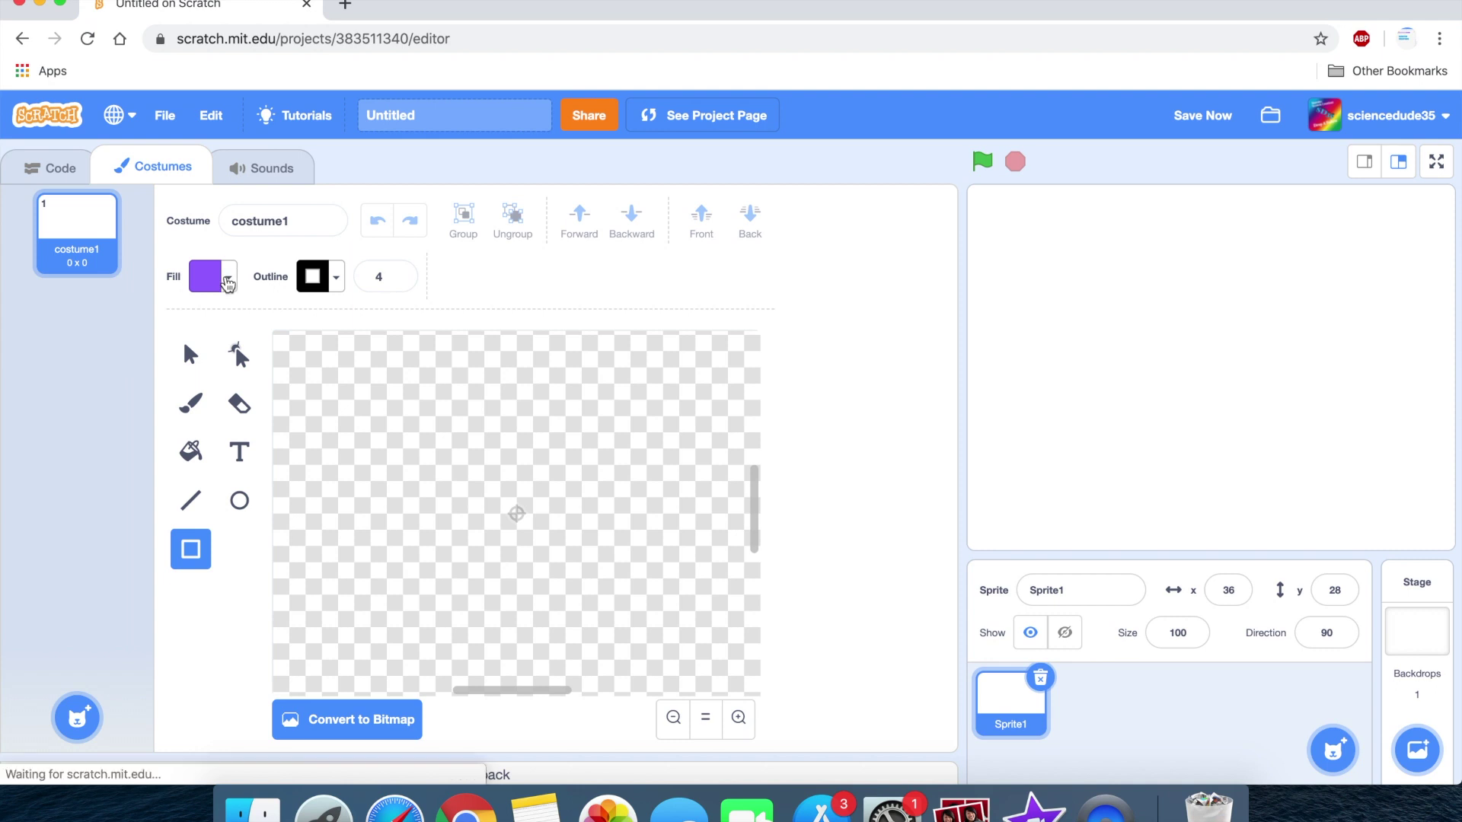
pyautogui.click(217, 277)
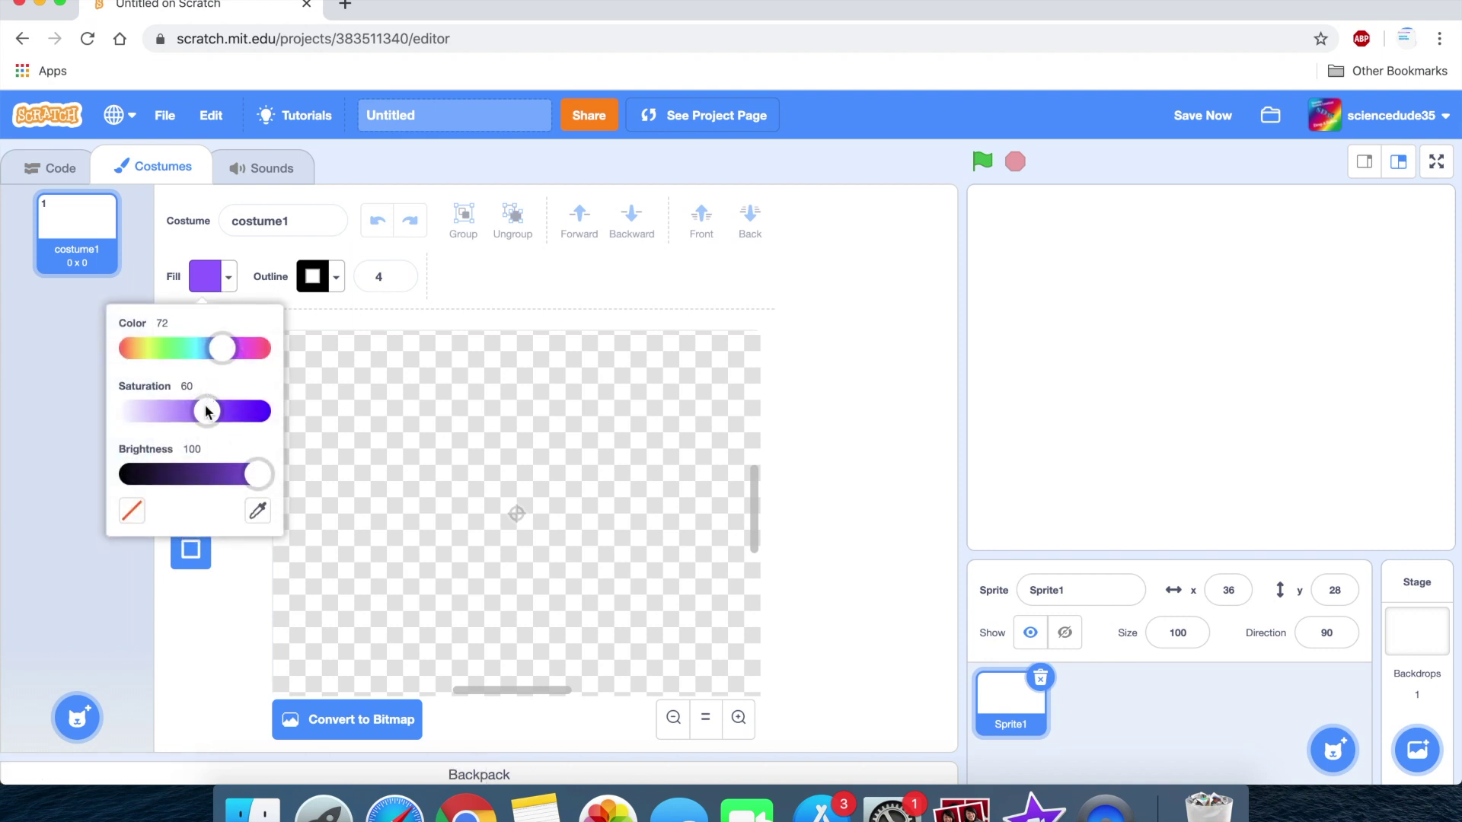
pyautogui.click(202, 608)
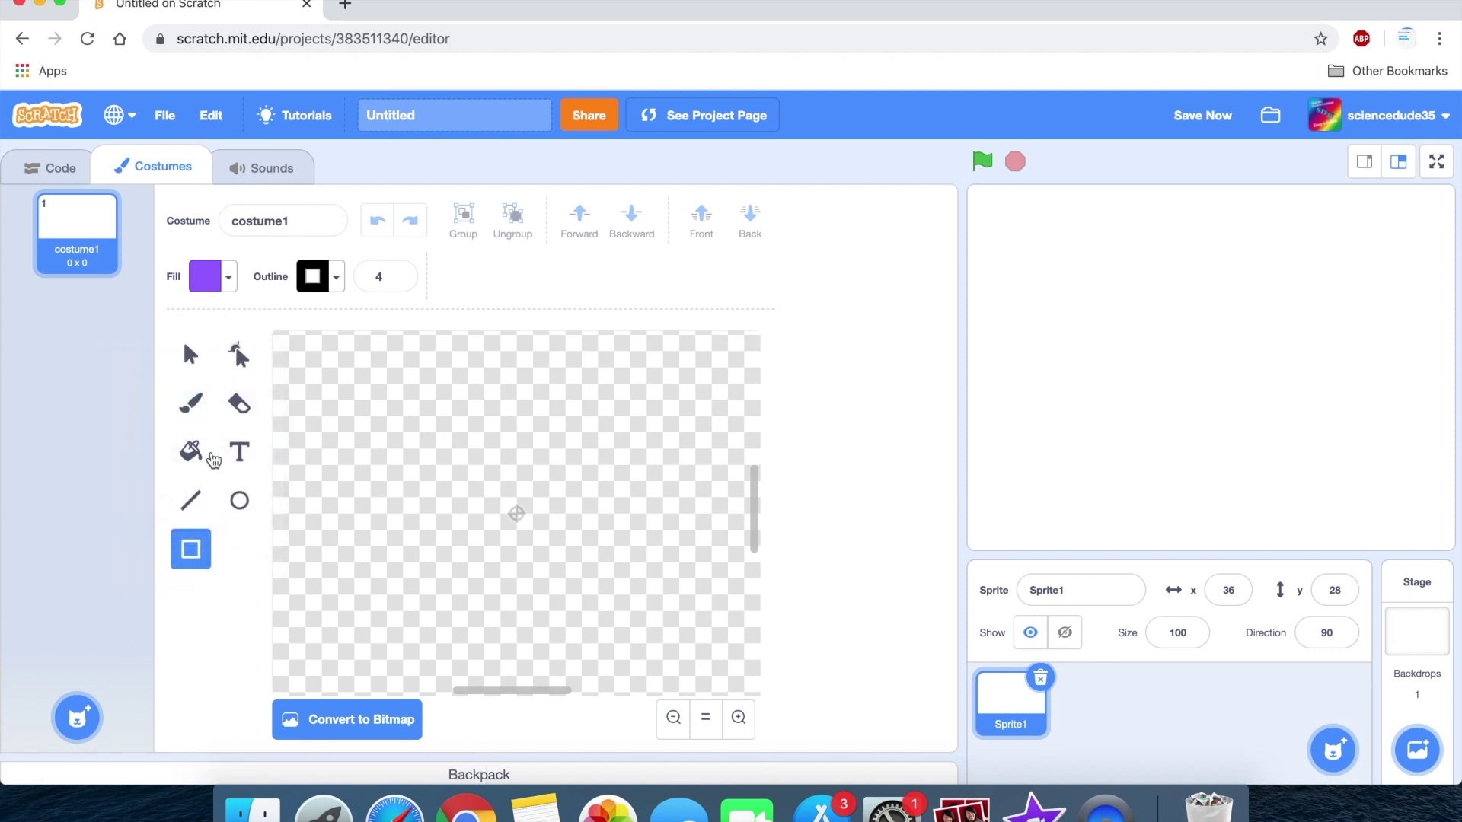
pyautogui.click(242, 504)
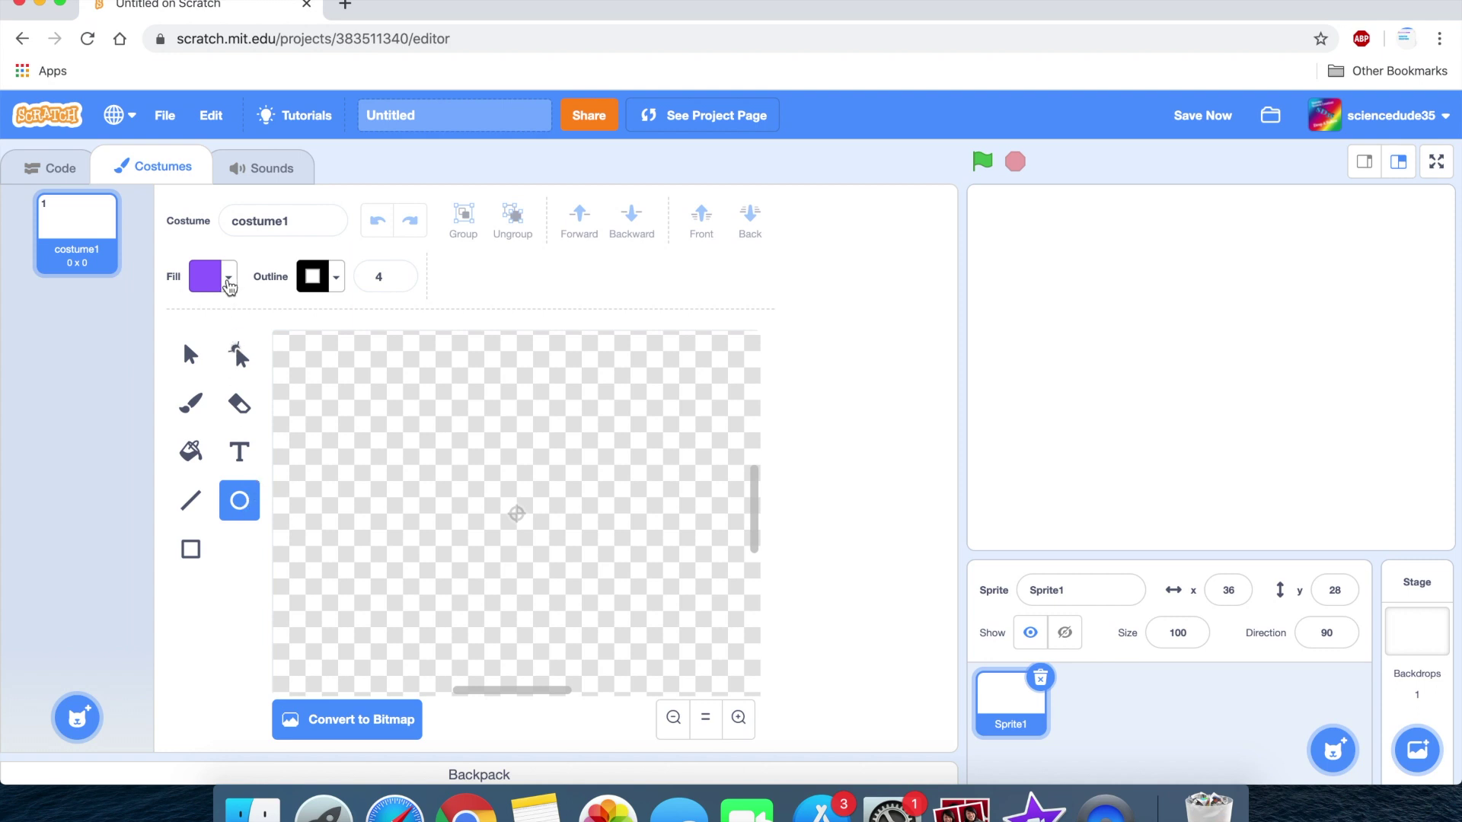
pyautogui.click(228, 279)
pyautogui.click(132, 511)
pyautogui.click(217, 653)
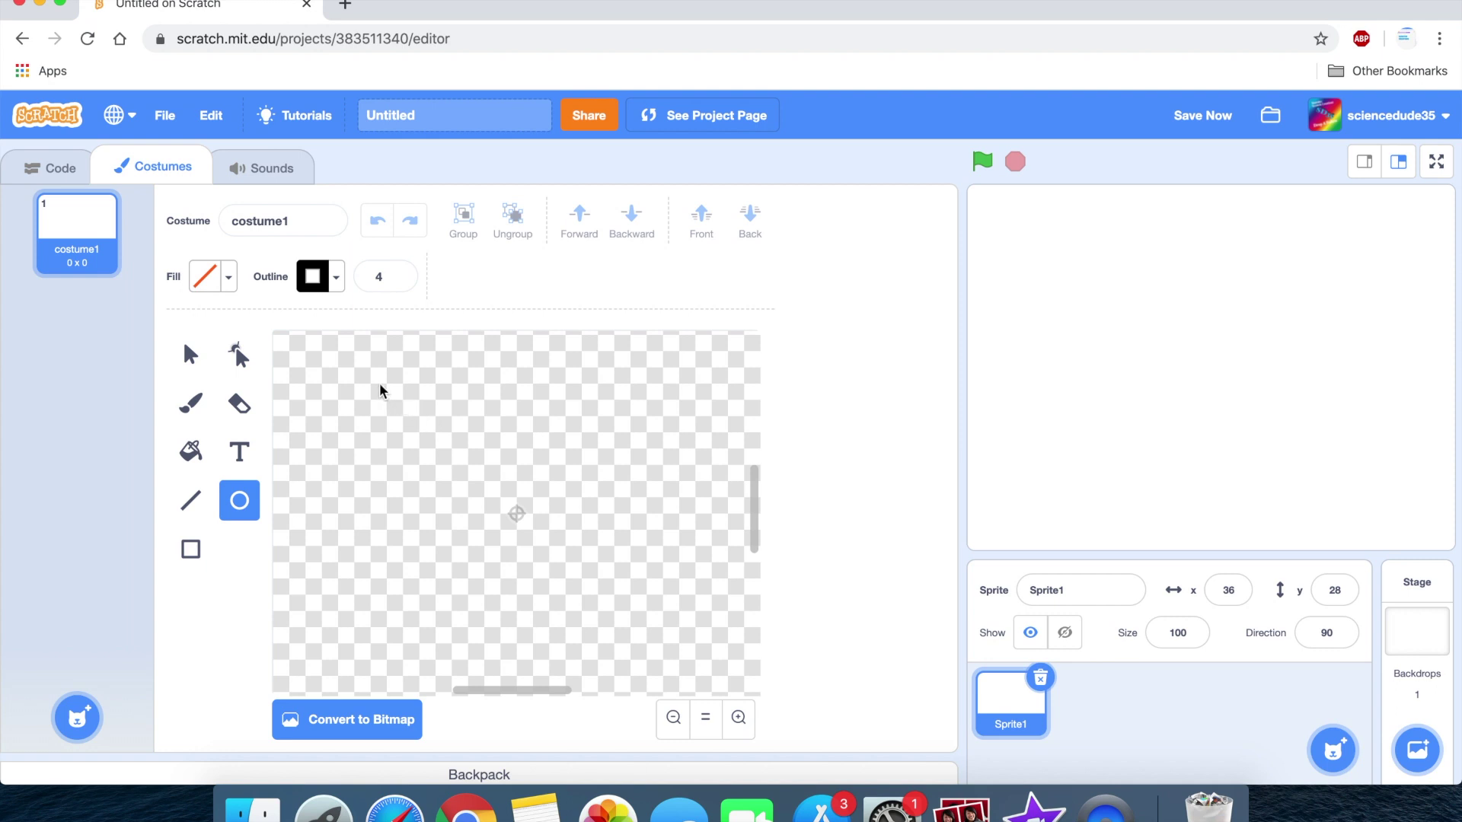
pyautogui.moveTo(341, 377); pyautogui.dragTo(592, 523)
# - Move the circle so that it is centred on the canvas's centre mark, and deselect it
pyautogui.click(190, 354)
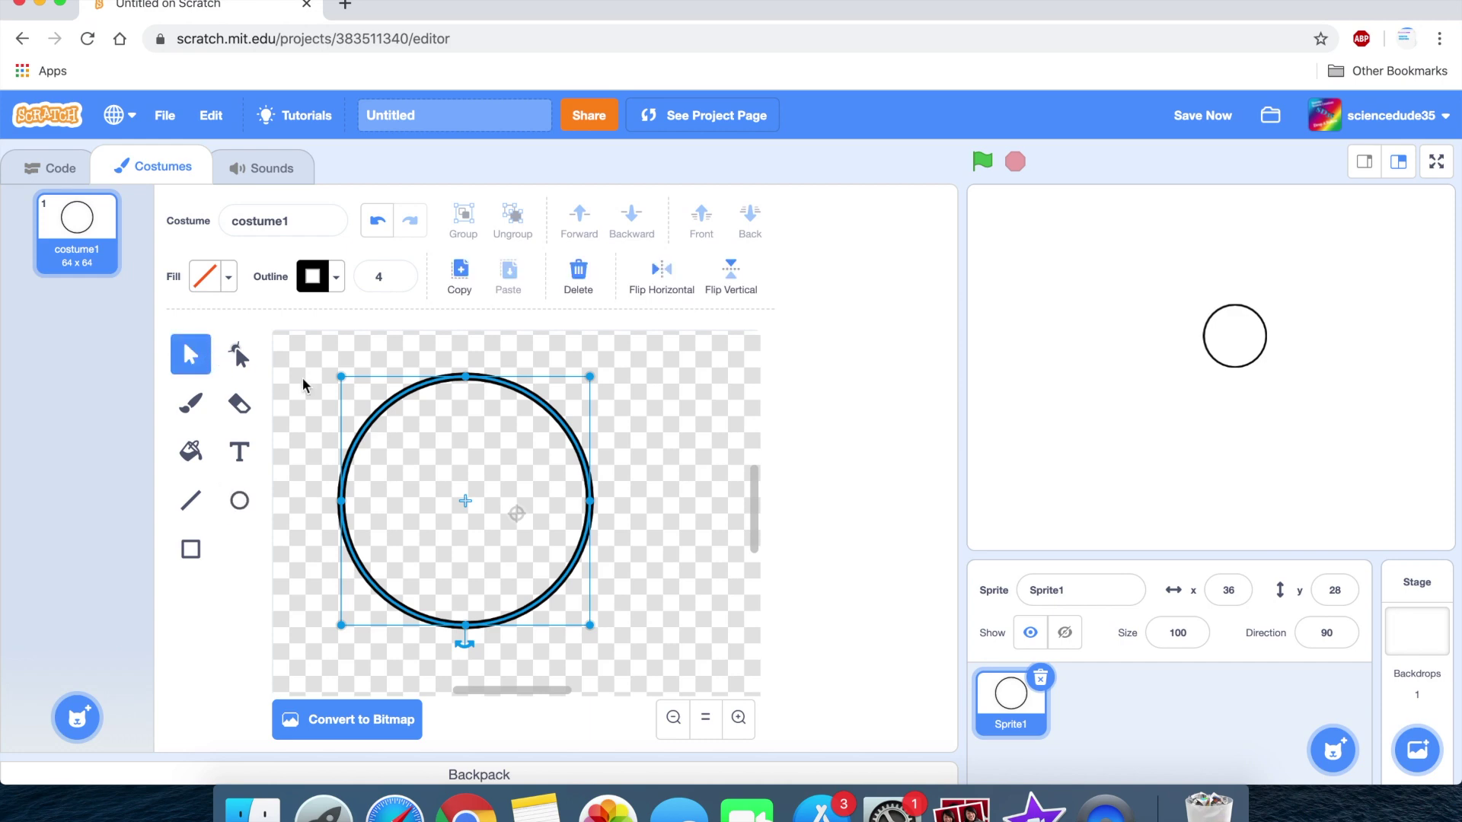
pyautogui.click(362, 412)
pyautogui.click(385, 414)
pyautogui.moveTo(385, 415); pyautogui.dragTo(433, 423)
pyautogui.click(331, 437)
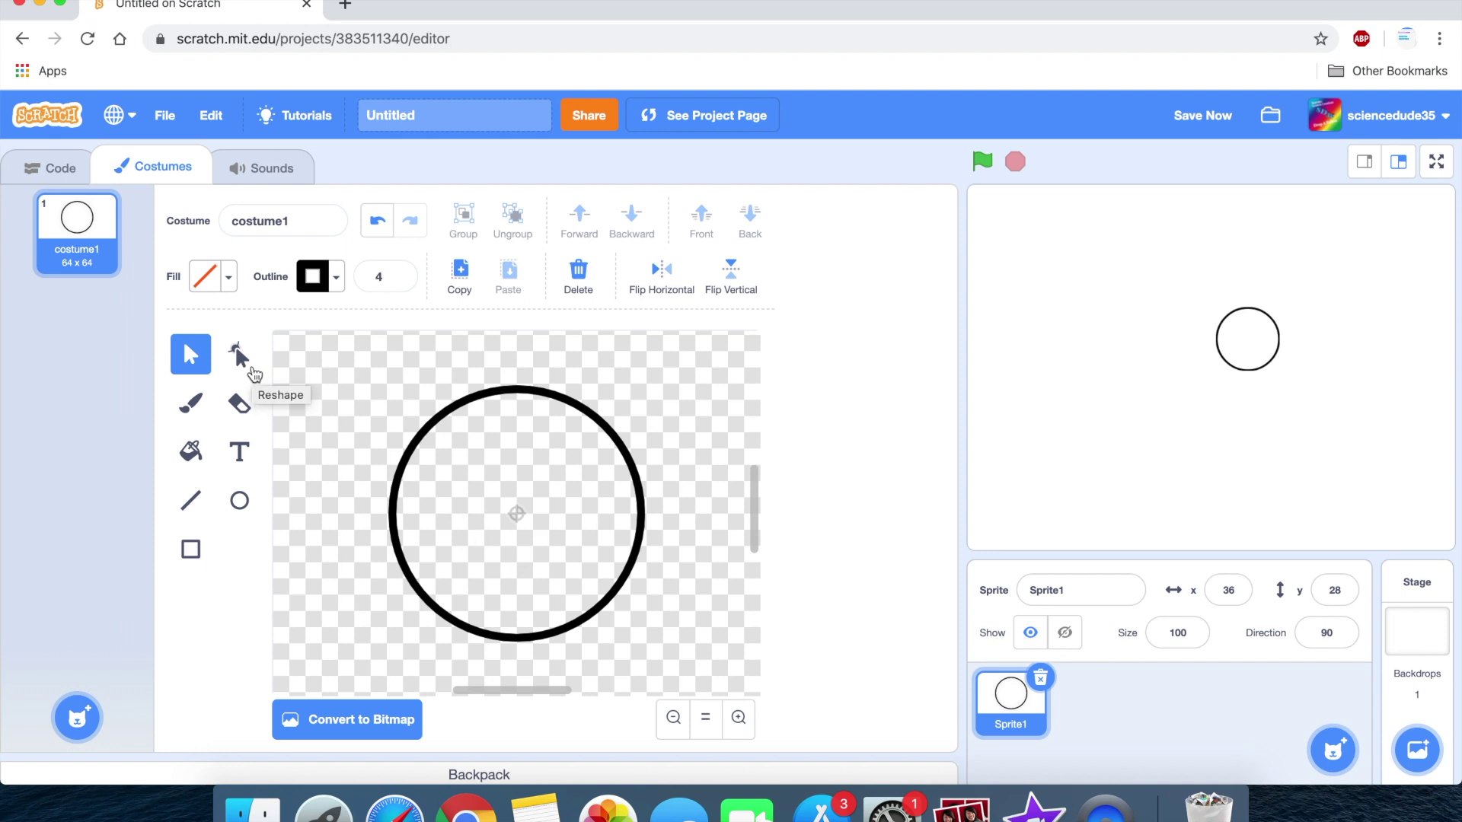
# - Show the circle's editable curve points with the Reshape tool
pyautogui.click(245, 368)
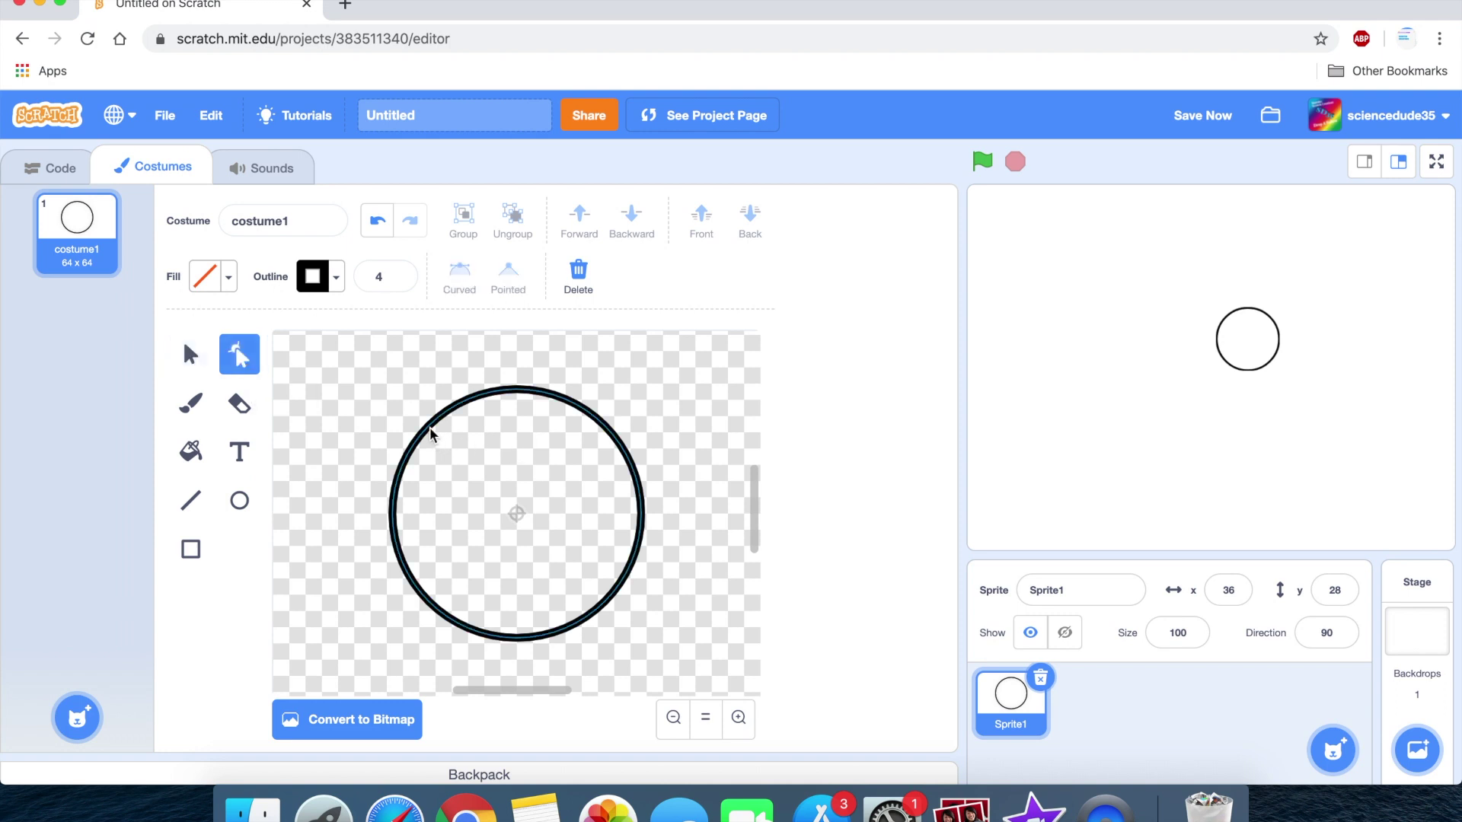
pyautogui.click(203, 361)
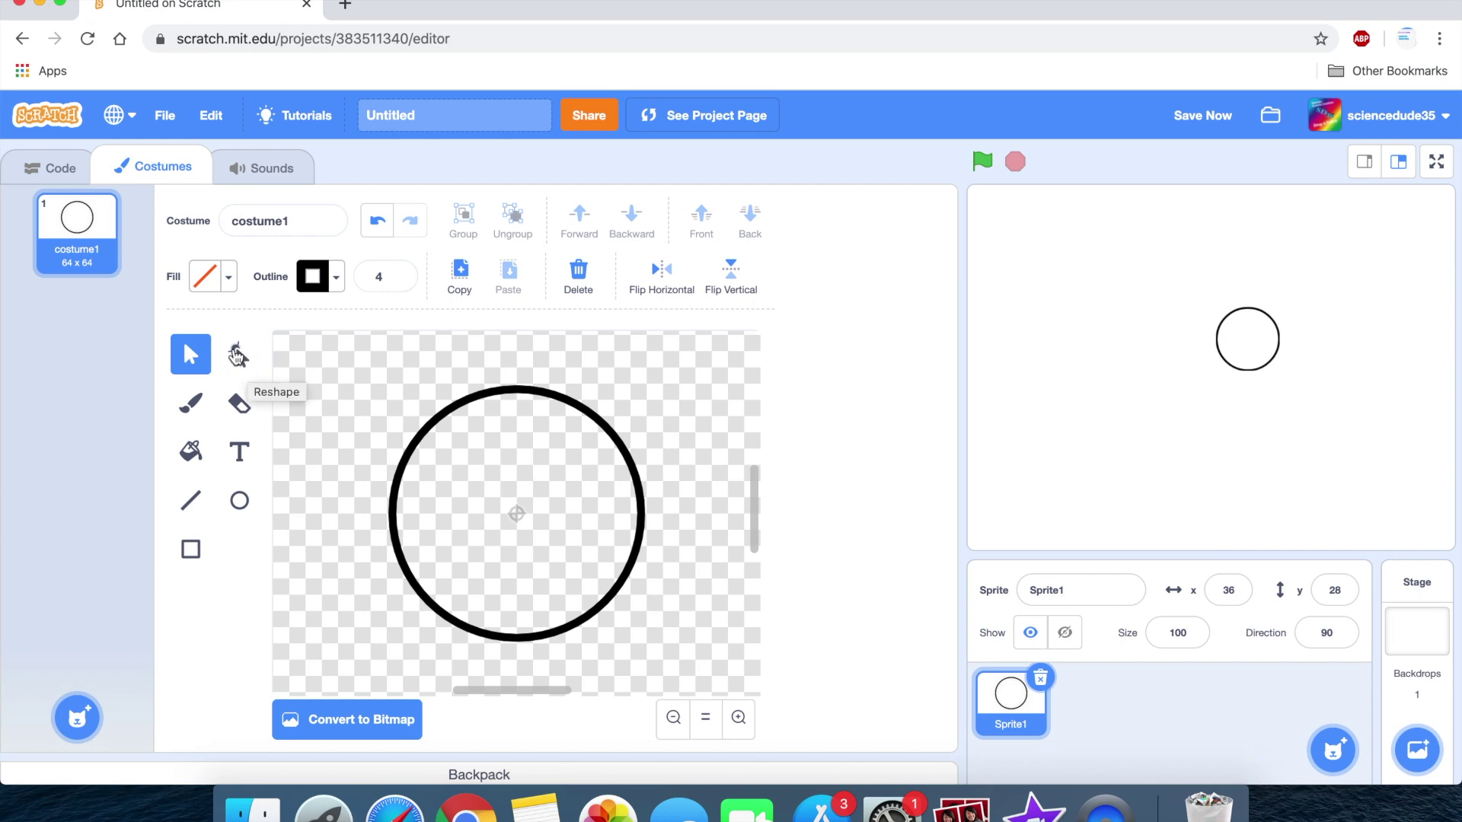
pyautogui.click(237, 354)
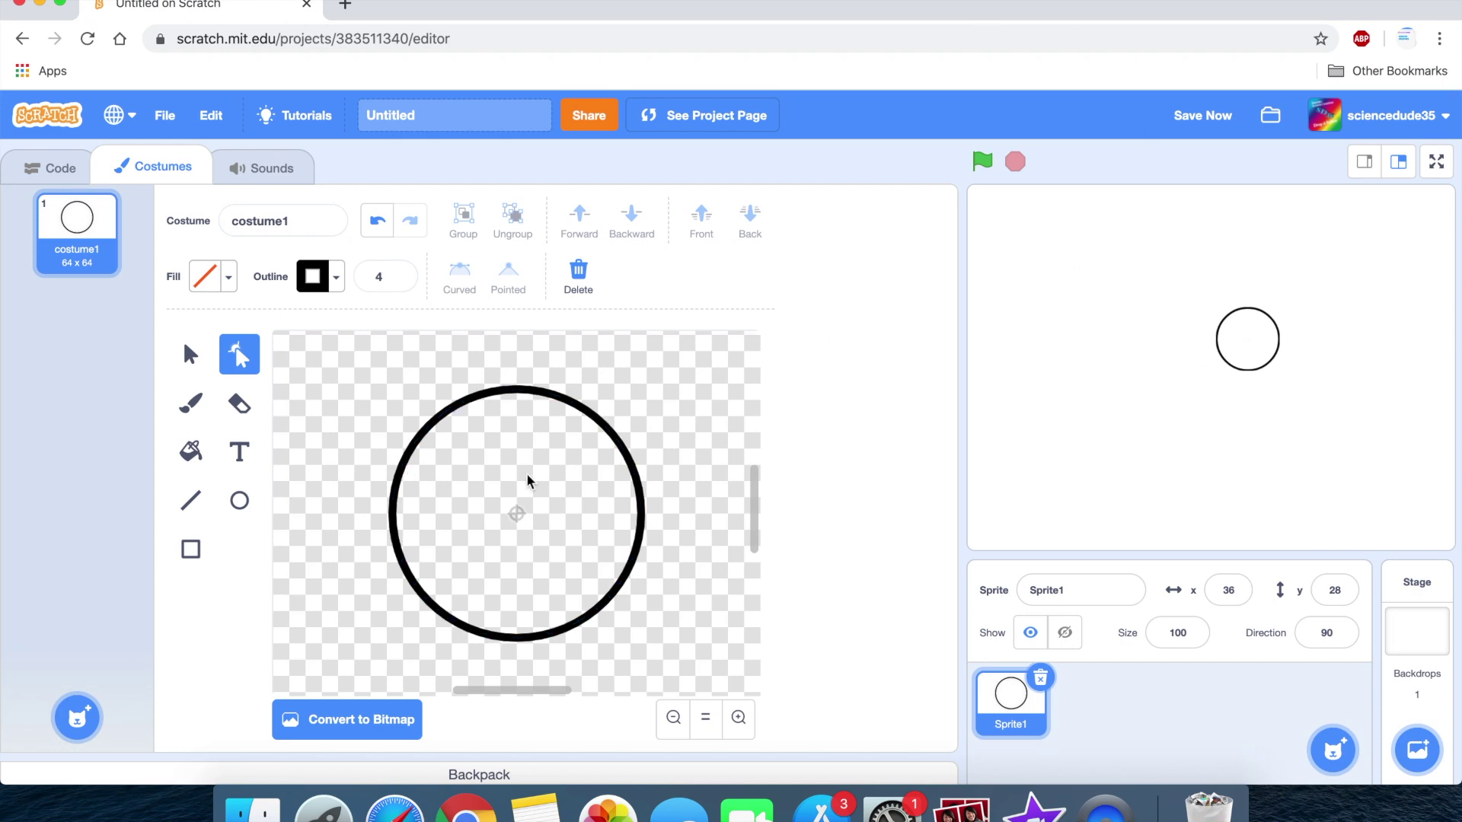
pyautogui.click(425, 440)
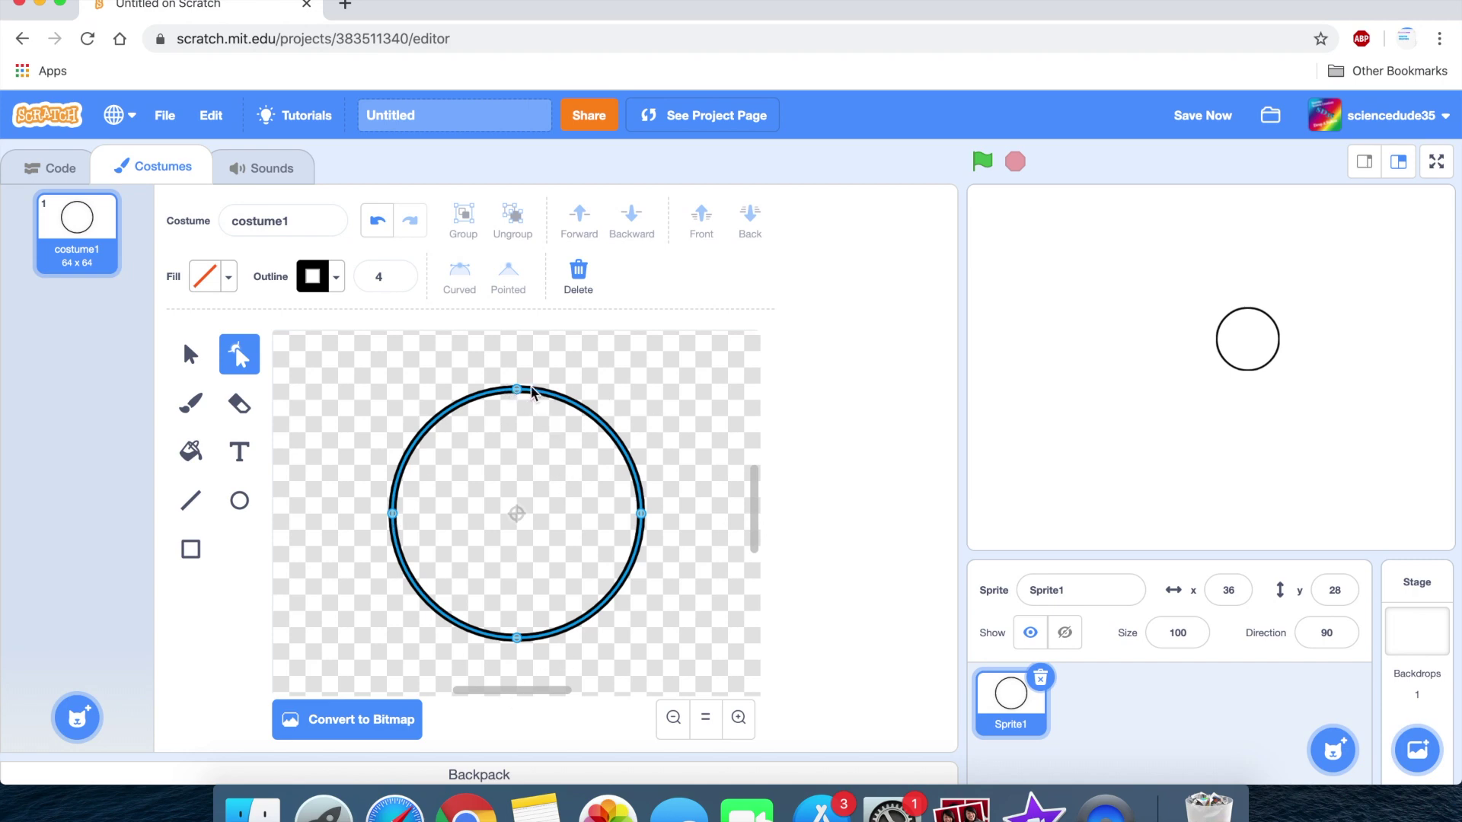
# - Try pulling the circle's top curve point down towards the centre, and undo the change
pyautogui.moveTo(518, 390); pyautogui.dragTo(514, 437)
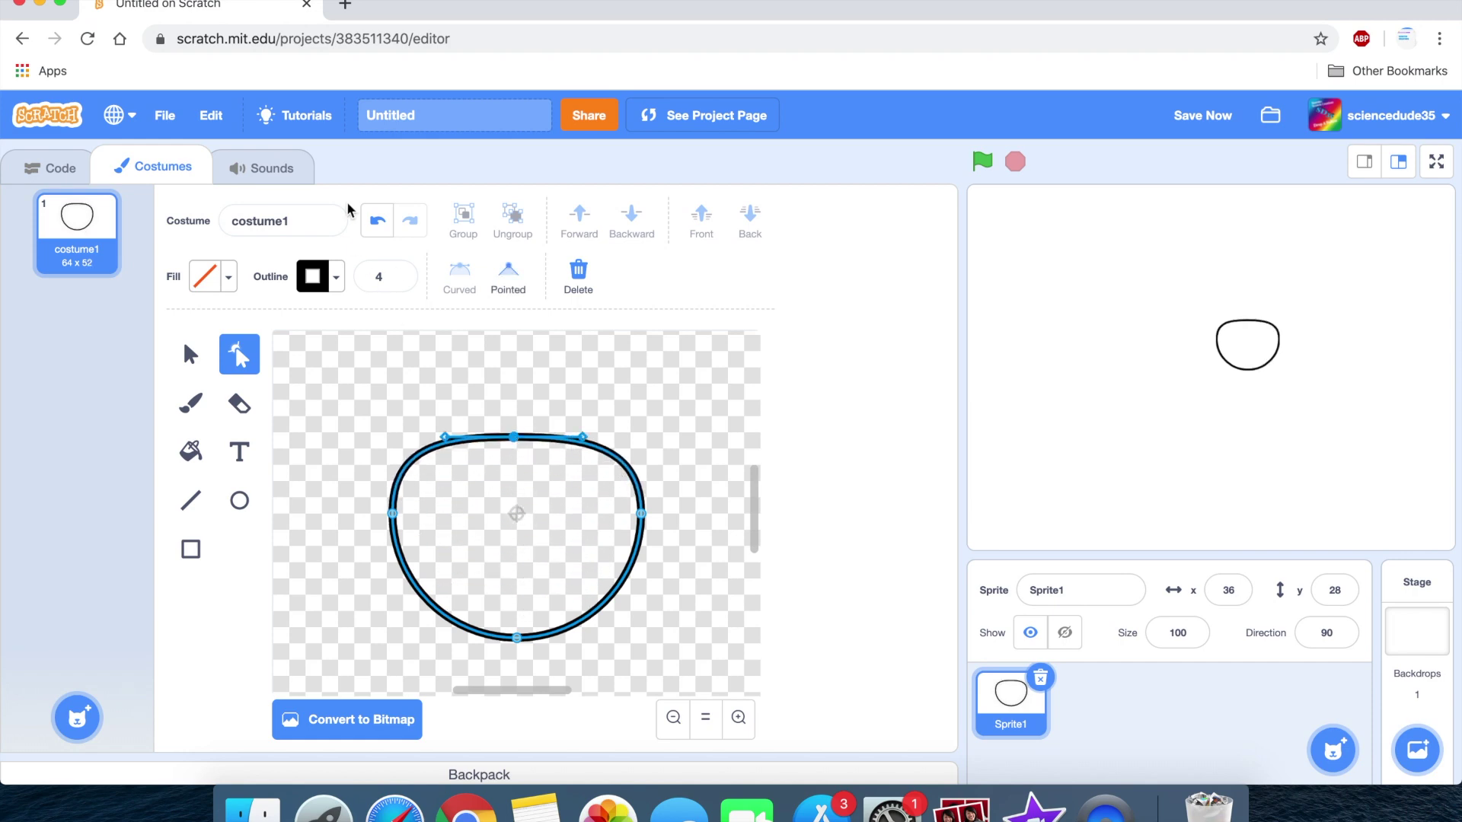
pyautogui.click(377, 220)
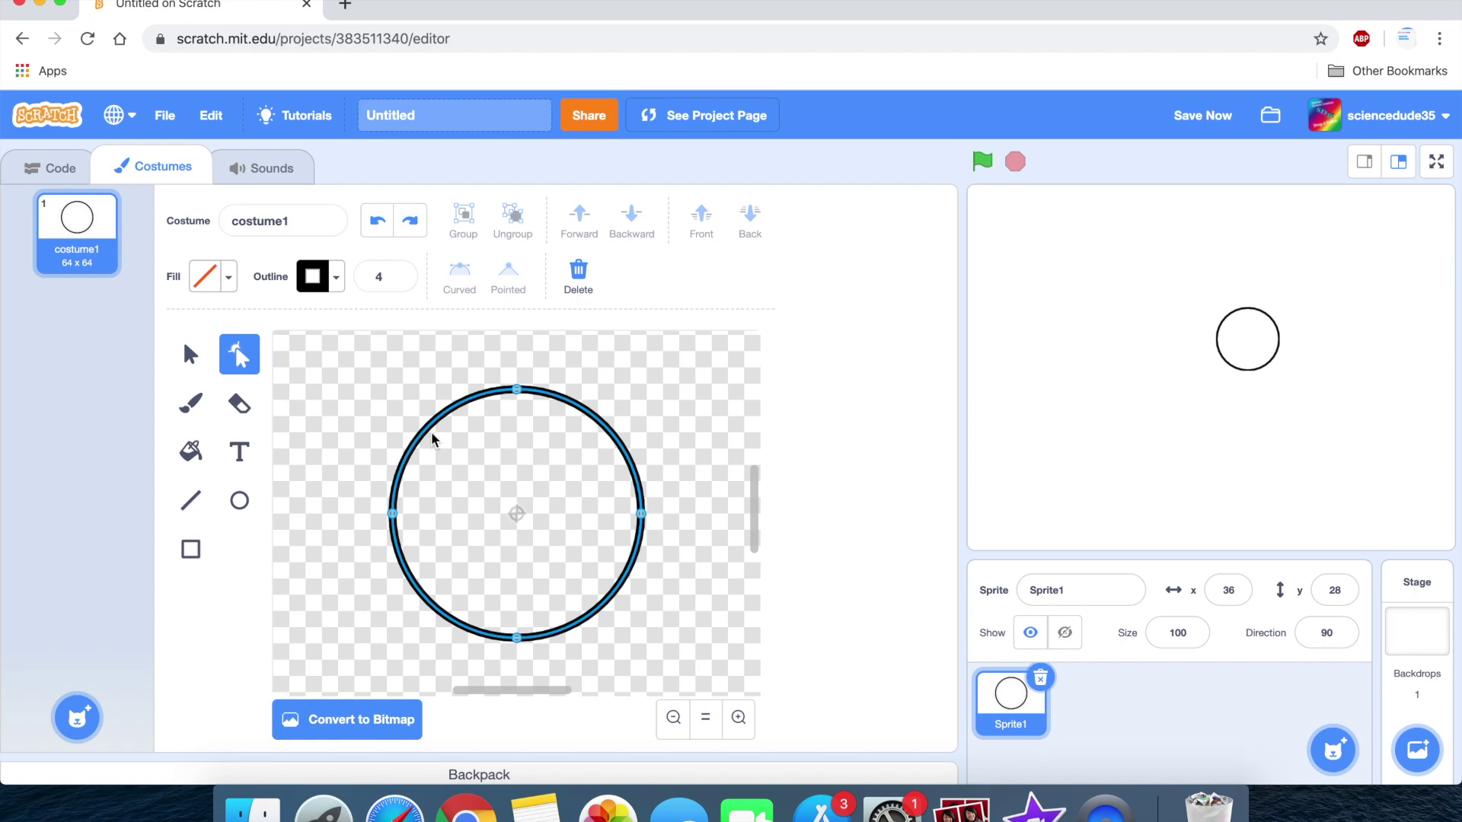
# - Add curve points on the circle's upper-left, upper-right and lower-right arcs and pull each one inward towards the centre
pyautogui.click(433, 427)
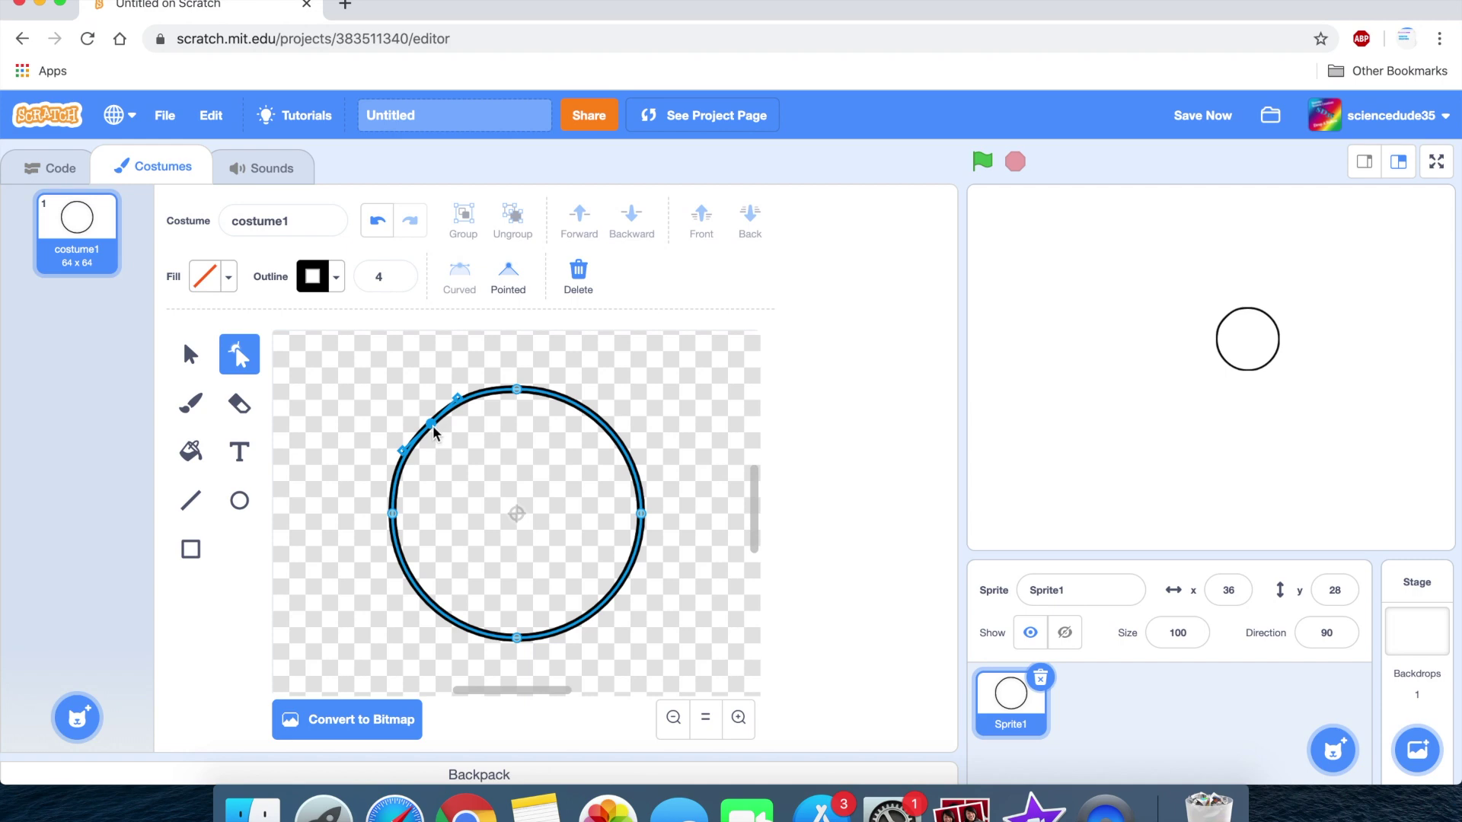
pyautogui.moveTo(432, 428); pyautogui.dragTo(488, 486)
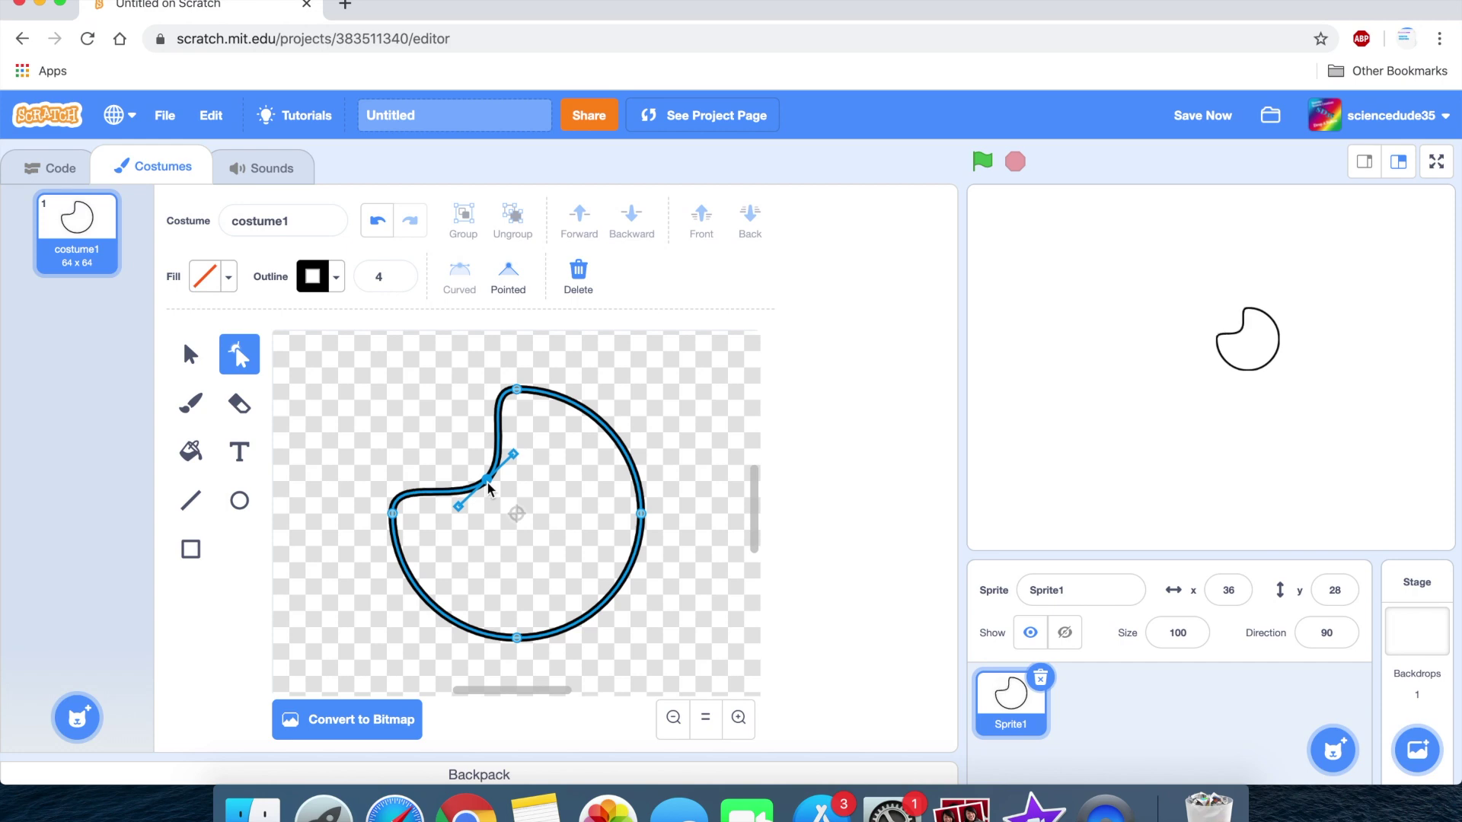
pyautogui.click(595, 456)
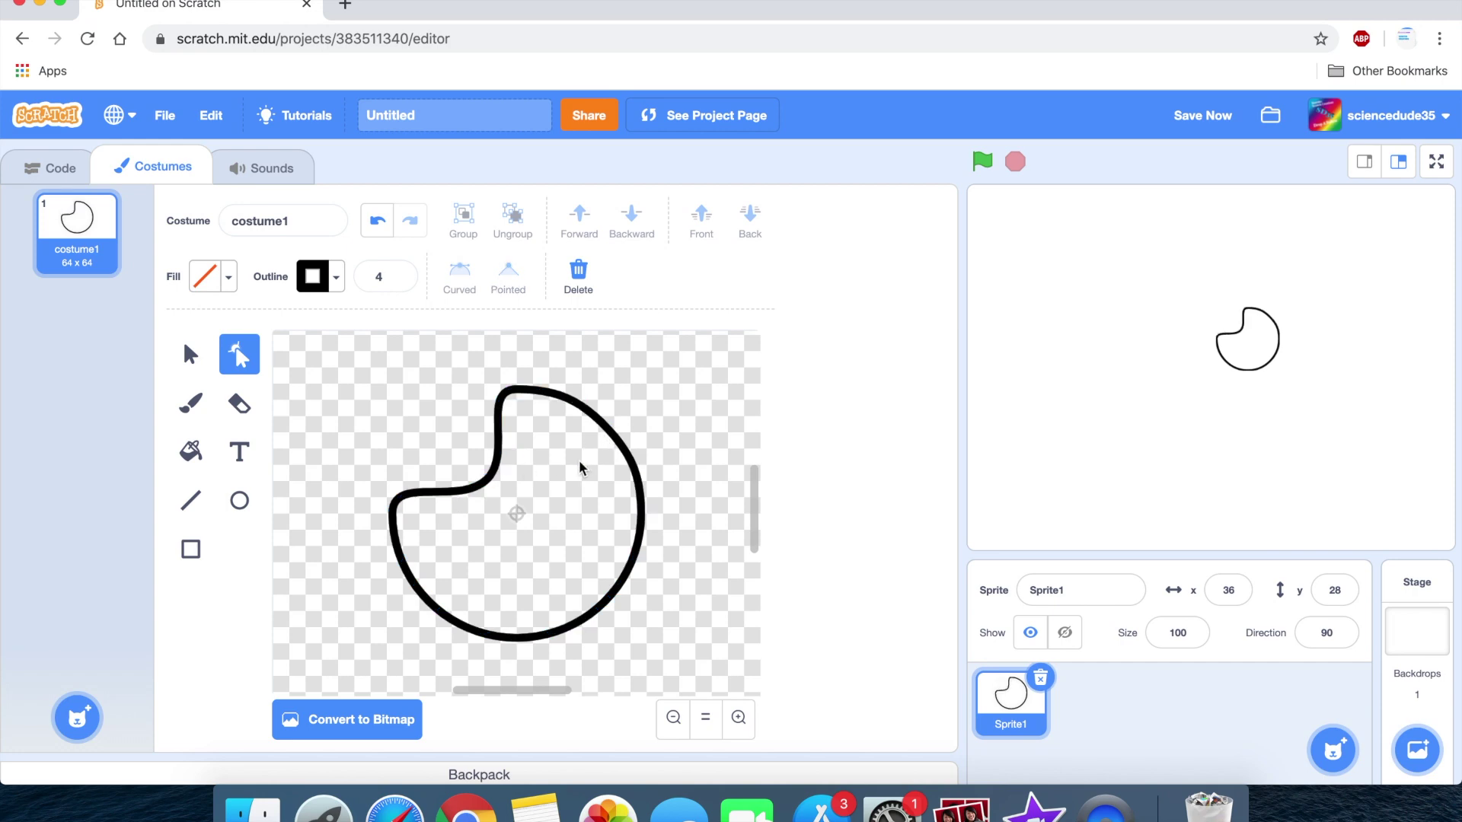
pyautogui.click(608, 432)
pyautogui.moveTo(611, 436); pyautogui.dragTo(557, 490)
pyautogui.moveTo(609, 602); pyautogui.dragTo(548, 559)
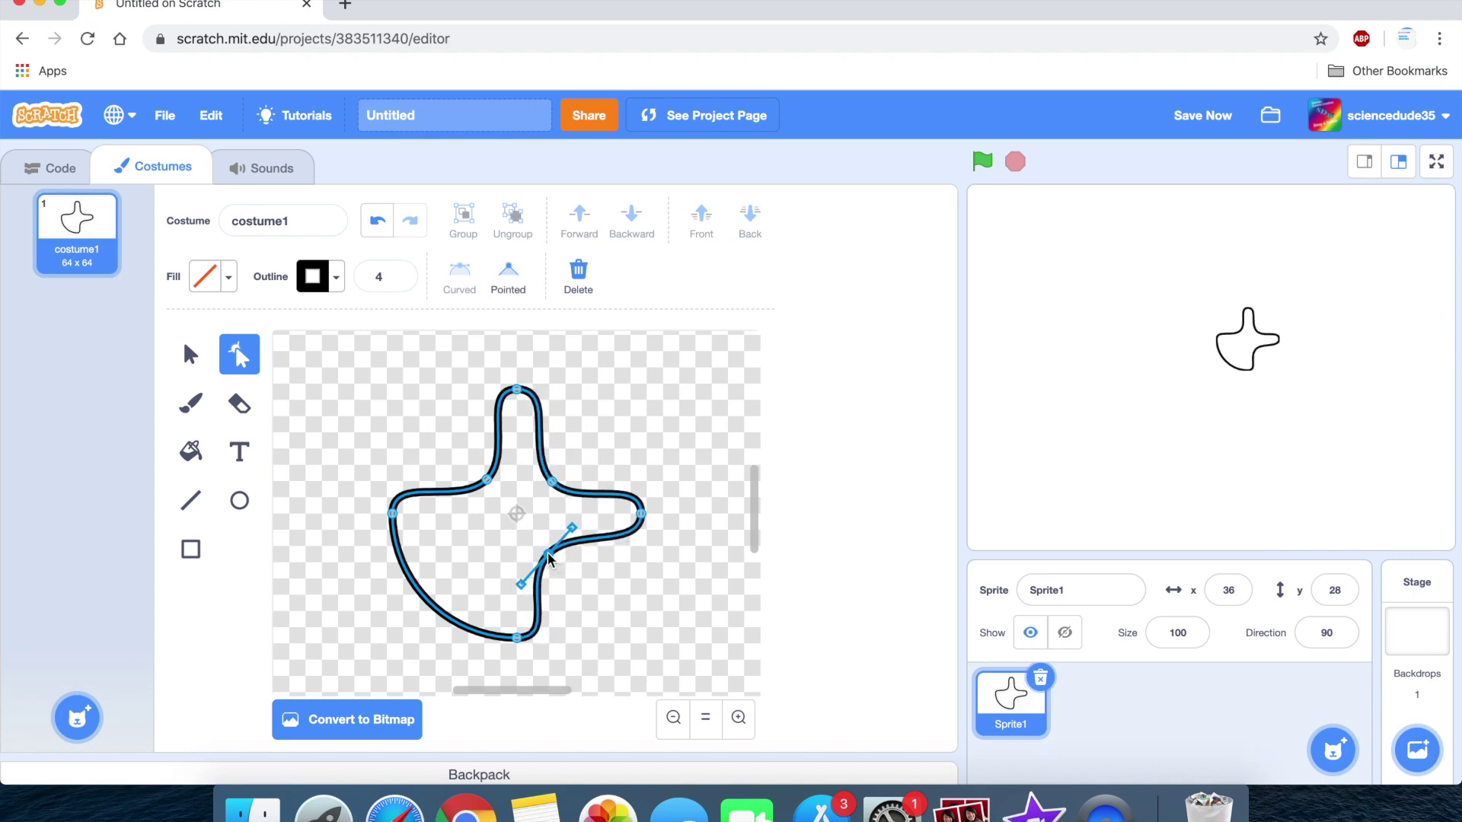
pyautogui.moveTo(437, 605); pyautogui.dragTo(486, 561)
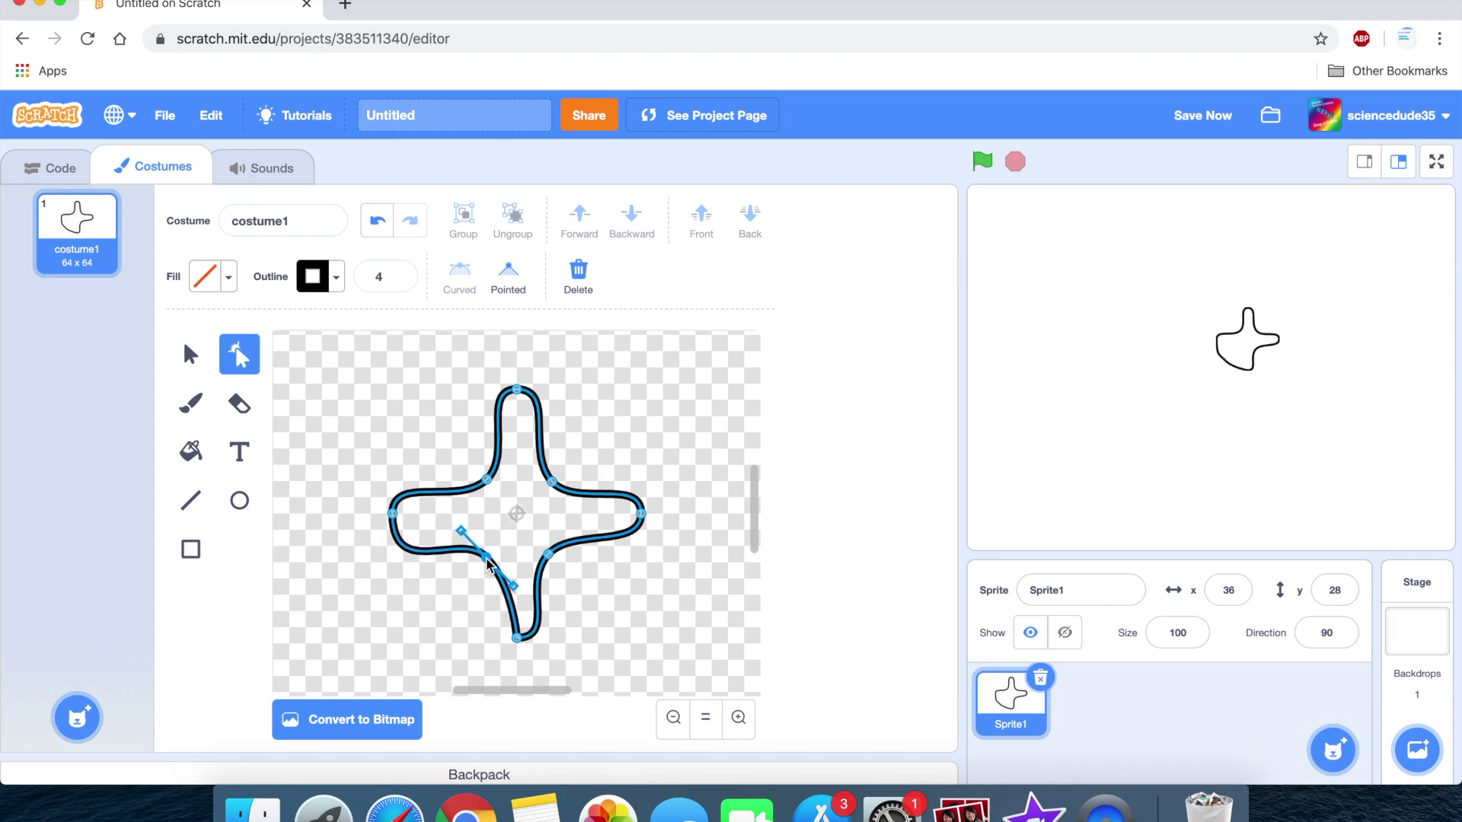
pyautogui.click(378, 220)
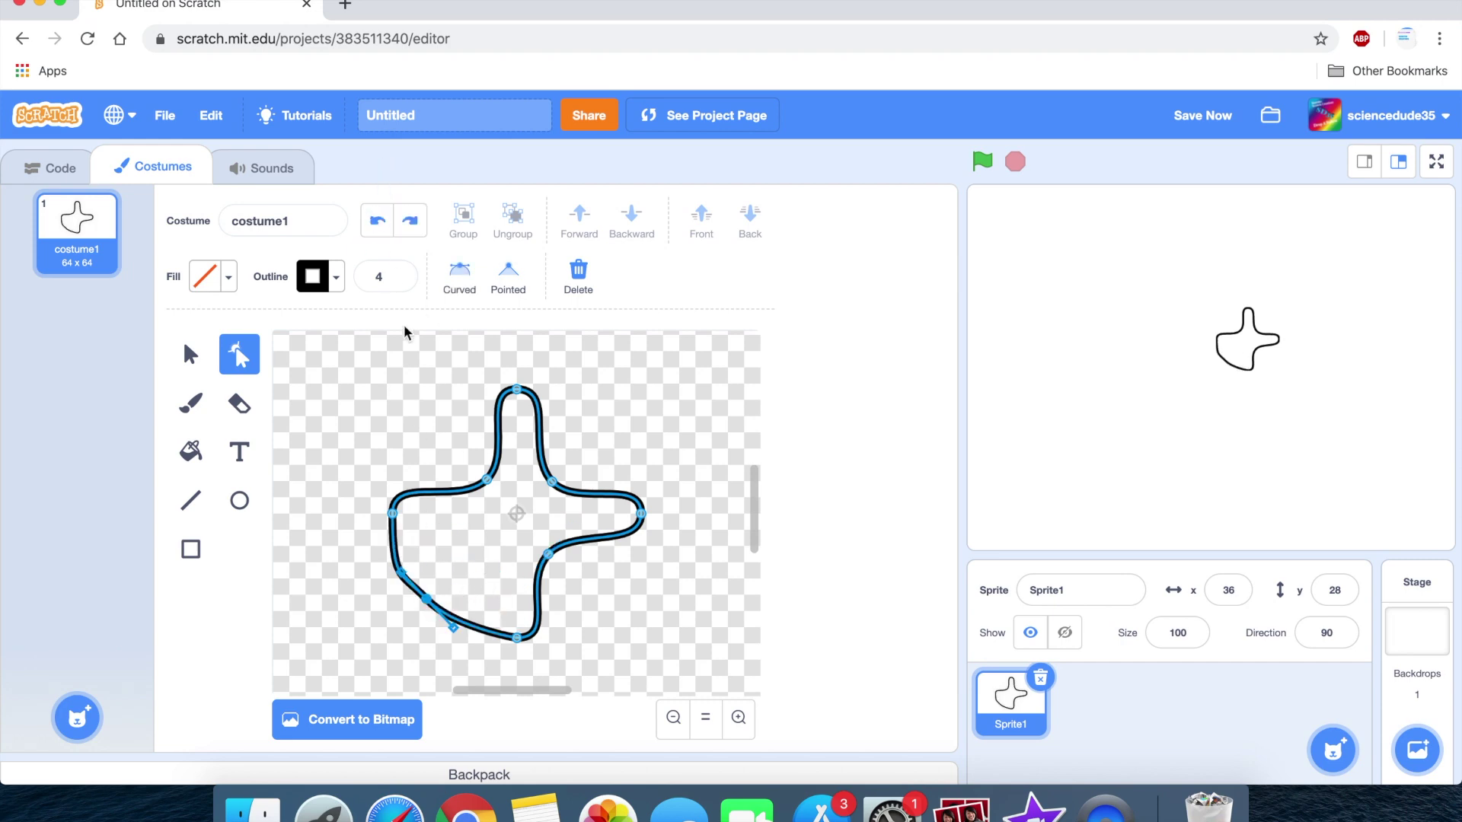
pyautogui.click(378, 220)
pyautogui.moveTo(439, 611); pyautogui.dragTo(492, 564)
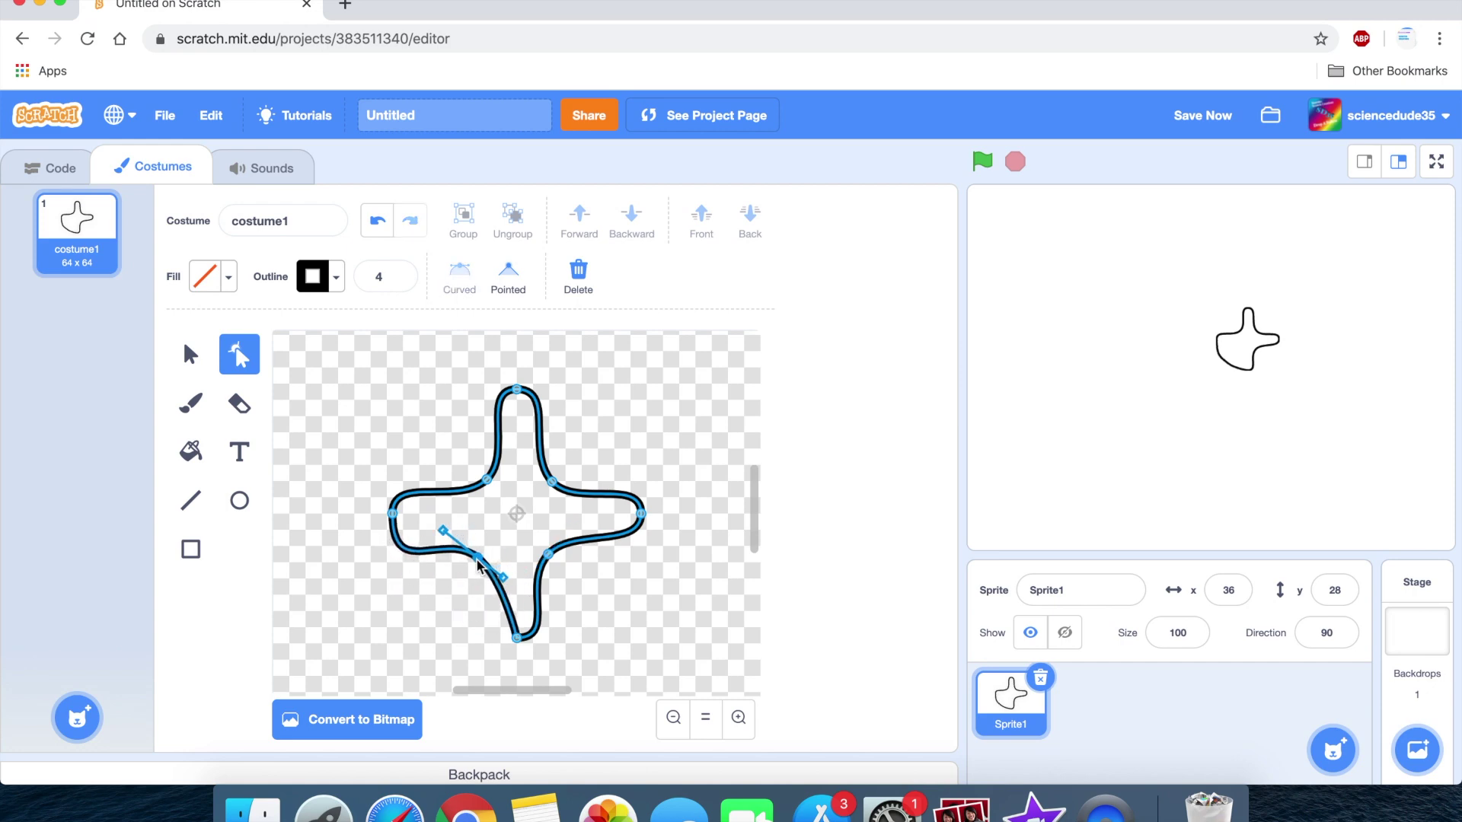
pyautogui.click(377, 221)
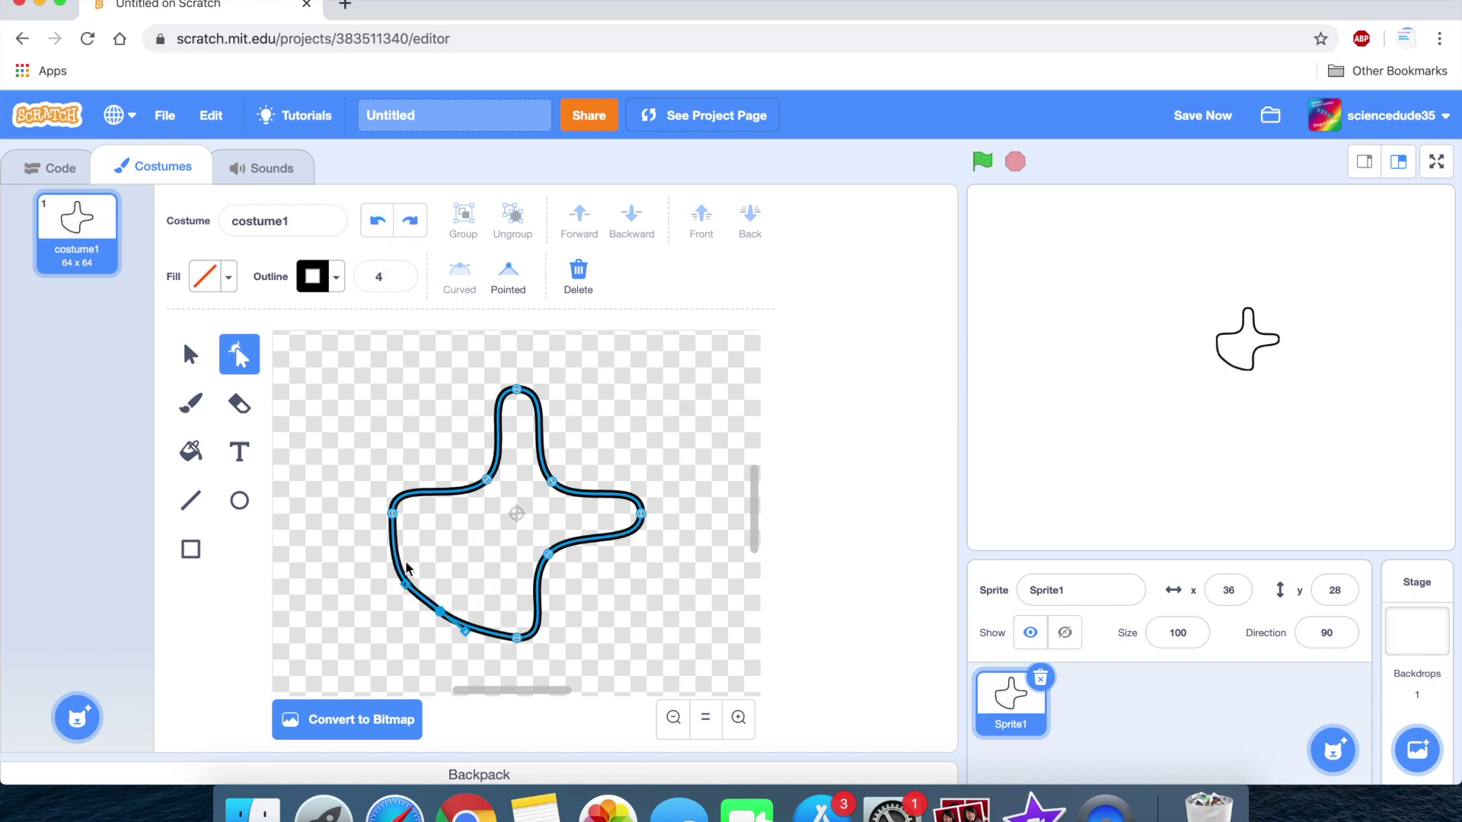
pyautogui.click(377, 220)
pyautogui.click(420, 591)
pyautogui.moveTo(420, 592); pyautogui.dragTo(488, 549)
pyautogui.click(377, 220)
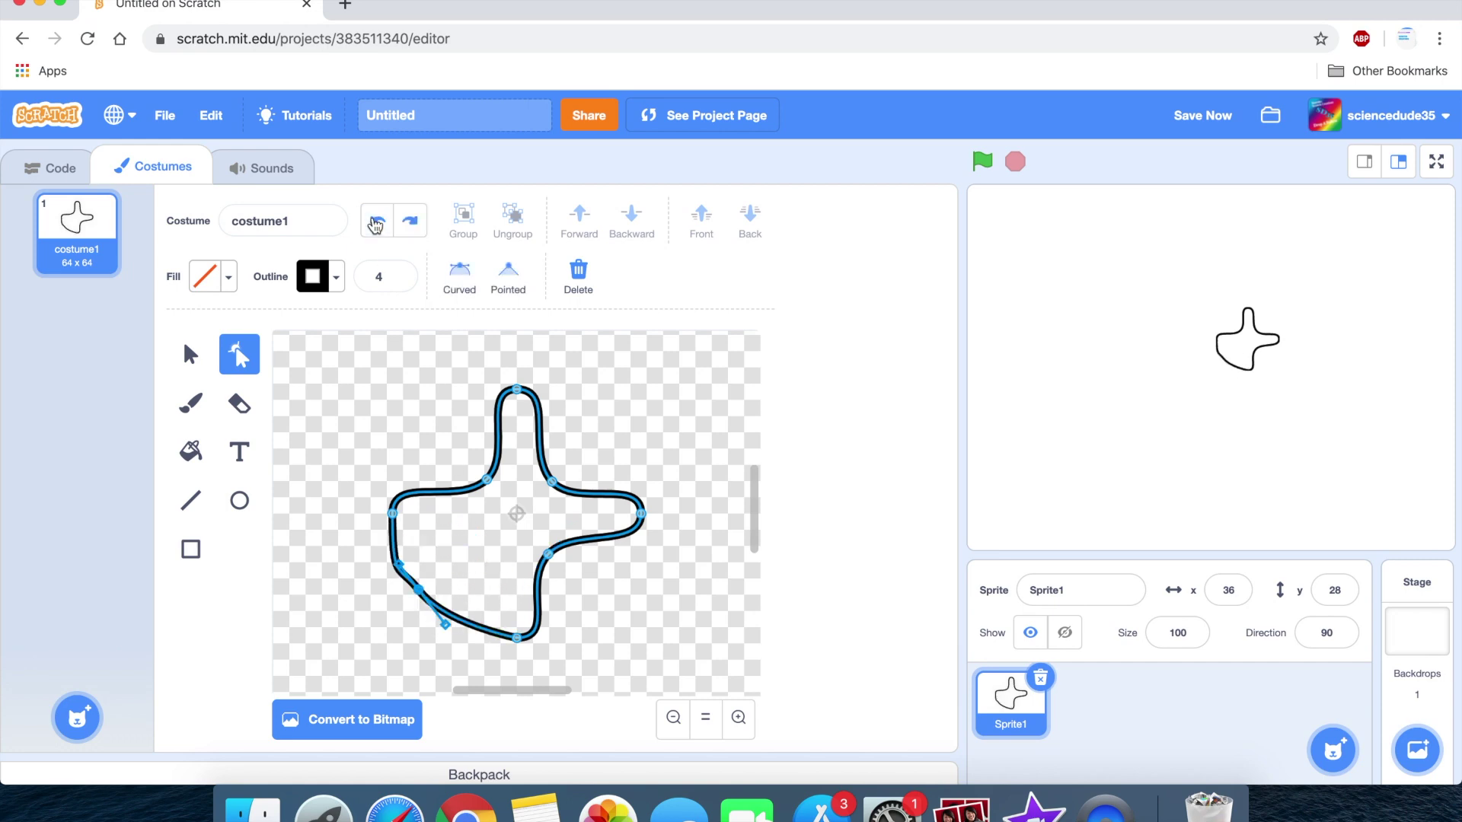
pyautogui.click(378, 220)
# - Add a curve point on the lower-left arc, pull it inward, and adjust the lower points to shape a four-armed star
pyautogui.moveTo(411, 576); pyautogui.dragTo(494, 560)
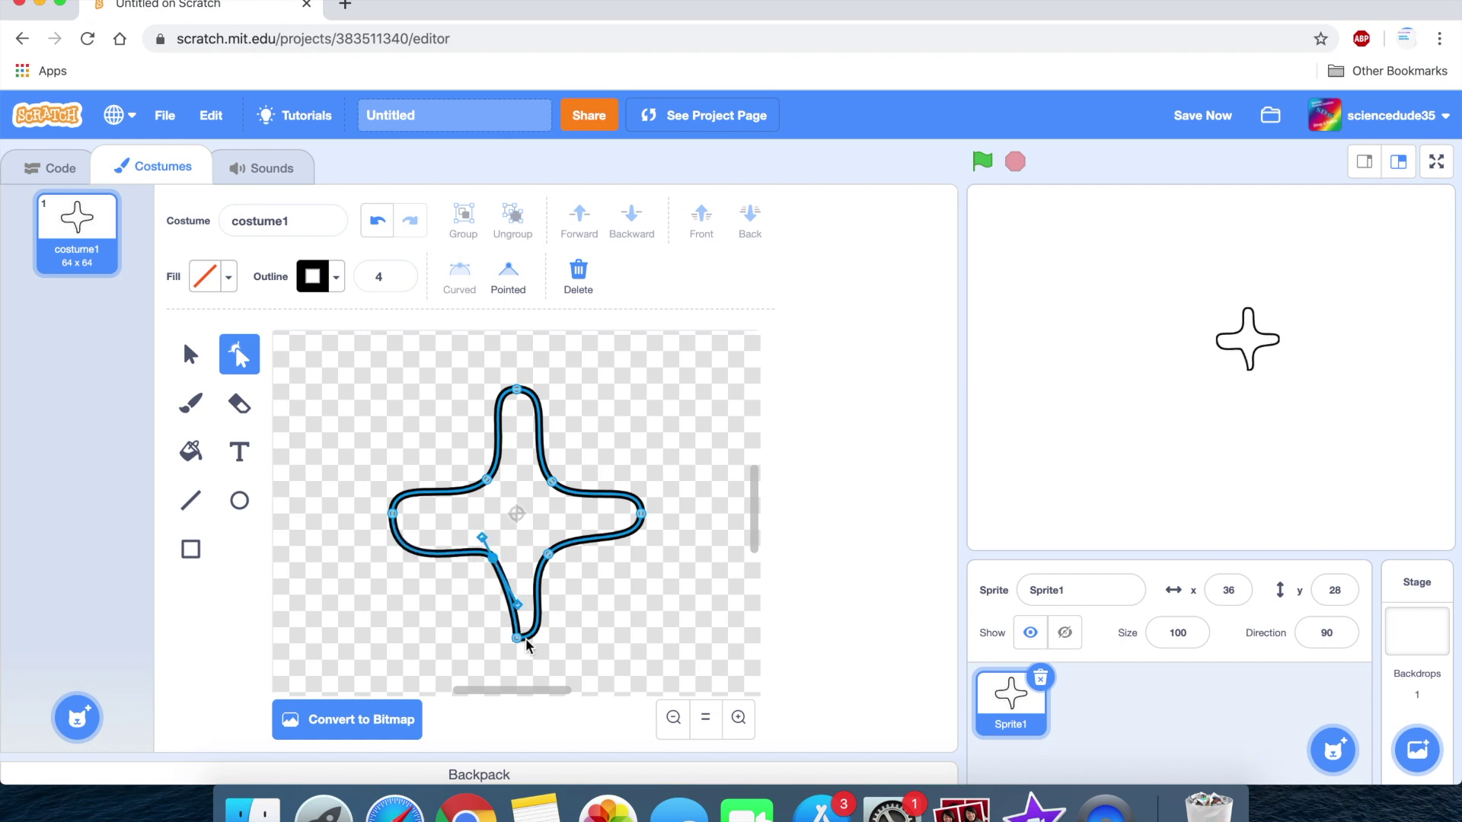
pyautogui.moveTo(520, 646); pyautogui.dragTo(531, 647)
pyautogui.moveTo(495, 563); pyautogui.dragTo(557, 567)
pyautogui.moveTo(527, 639); pyautogui.dragTo(512, 650)
pyautogui.click(445, 603)
pyautogui.click(449, 559)
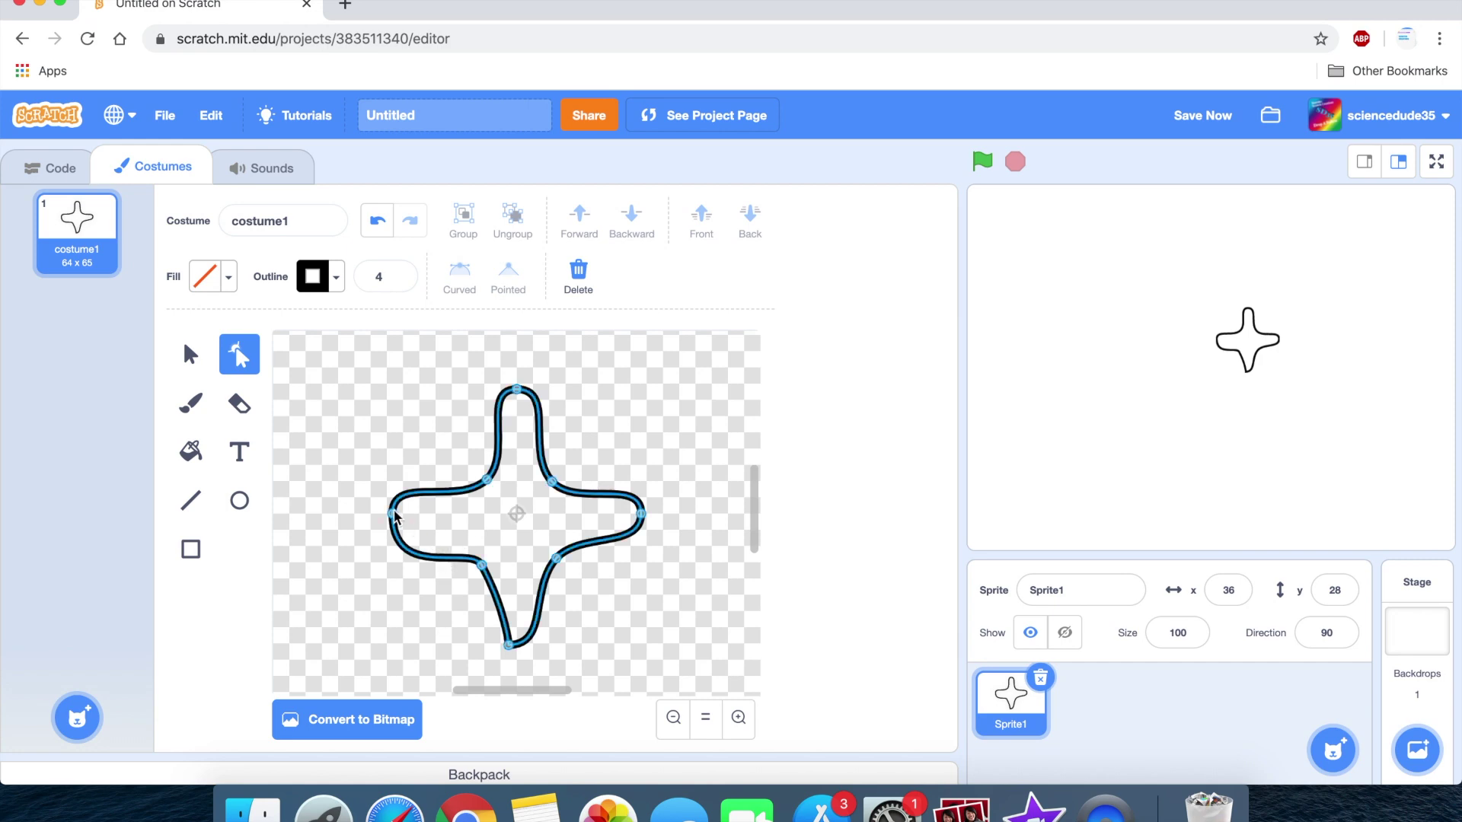
pyautogui.rightClick(414, 550)
pyautogui.click(399, 581)
pyautogui.click(398, 590)
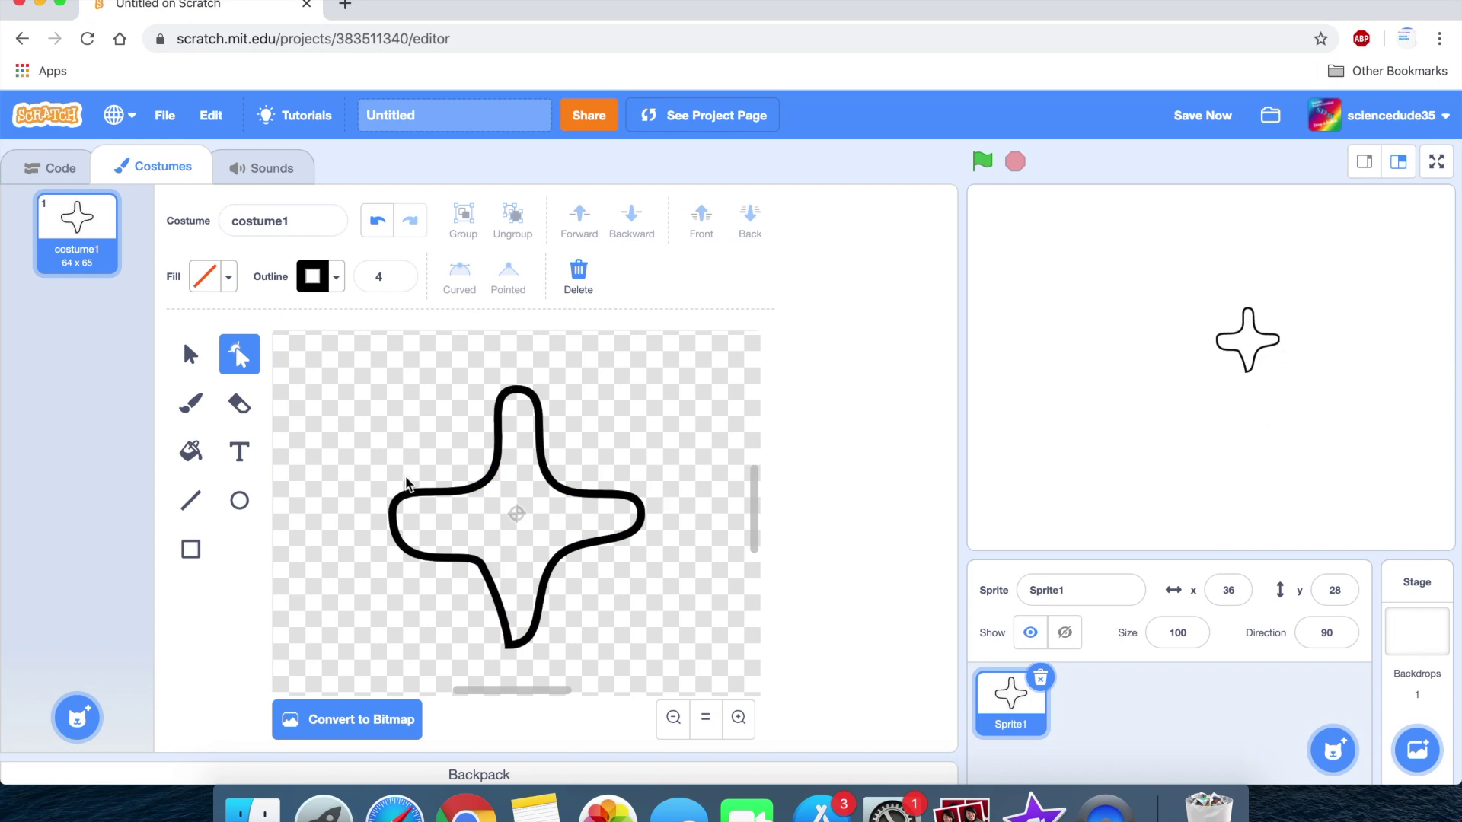
pyautogui.click(240, 500)
pyautogui.moveTo(477, 484); pyautogui.dragTo(553, 531)
pyautogui.press('Delete')
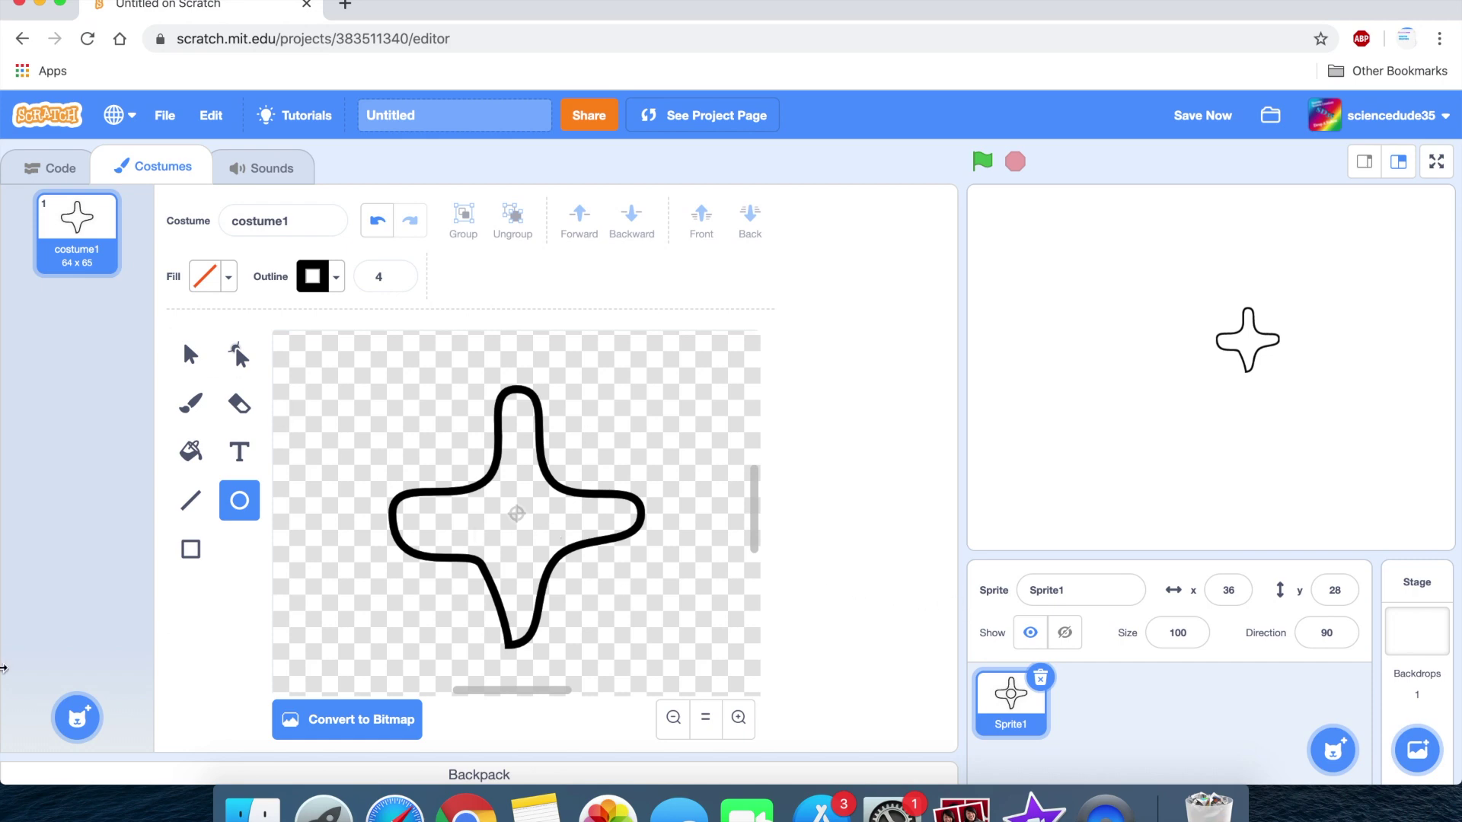
# - Add a blank second costume and draw an unfilled, black-outlined square about 56 × 56 on it, centred on the canvas
pyautogui.moveTo(74, 729)
pyautogui.click(77, 641)
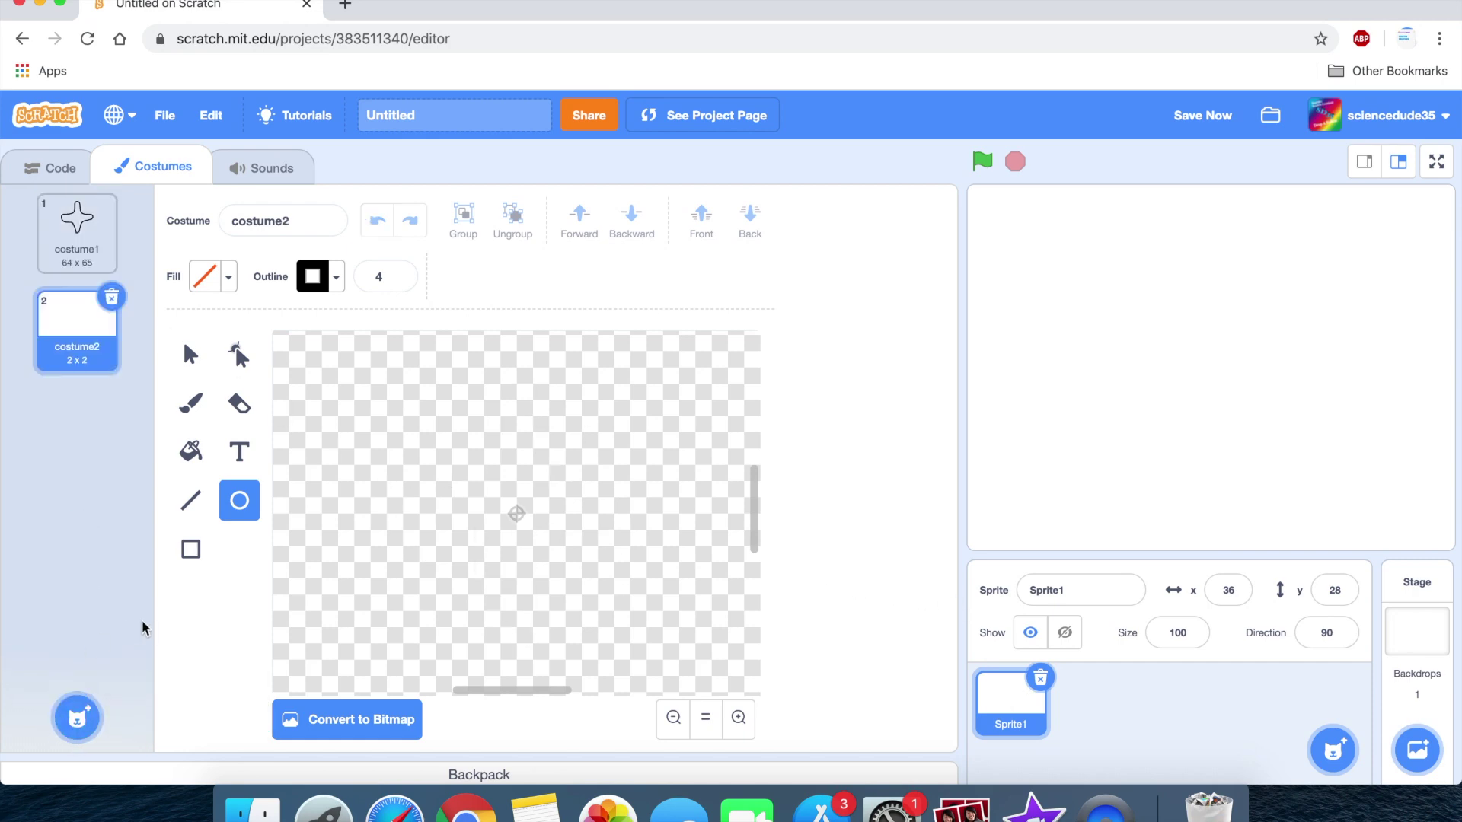
pyautogui.click(191, 550)
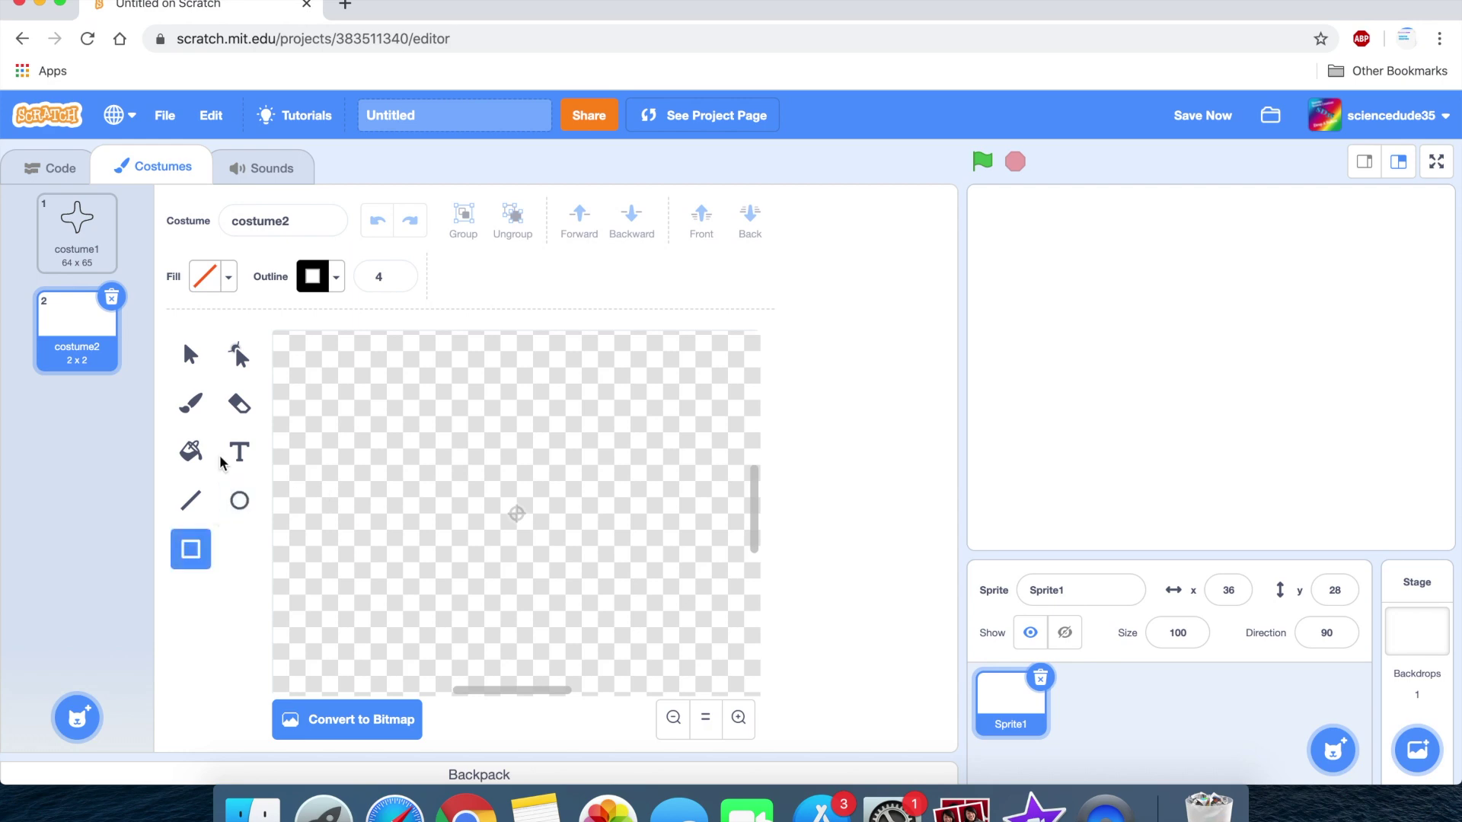
pyautogui.click(38, 228)
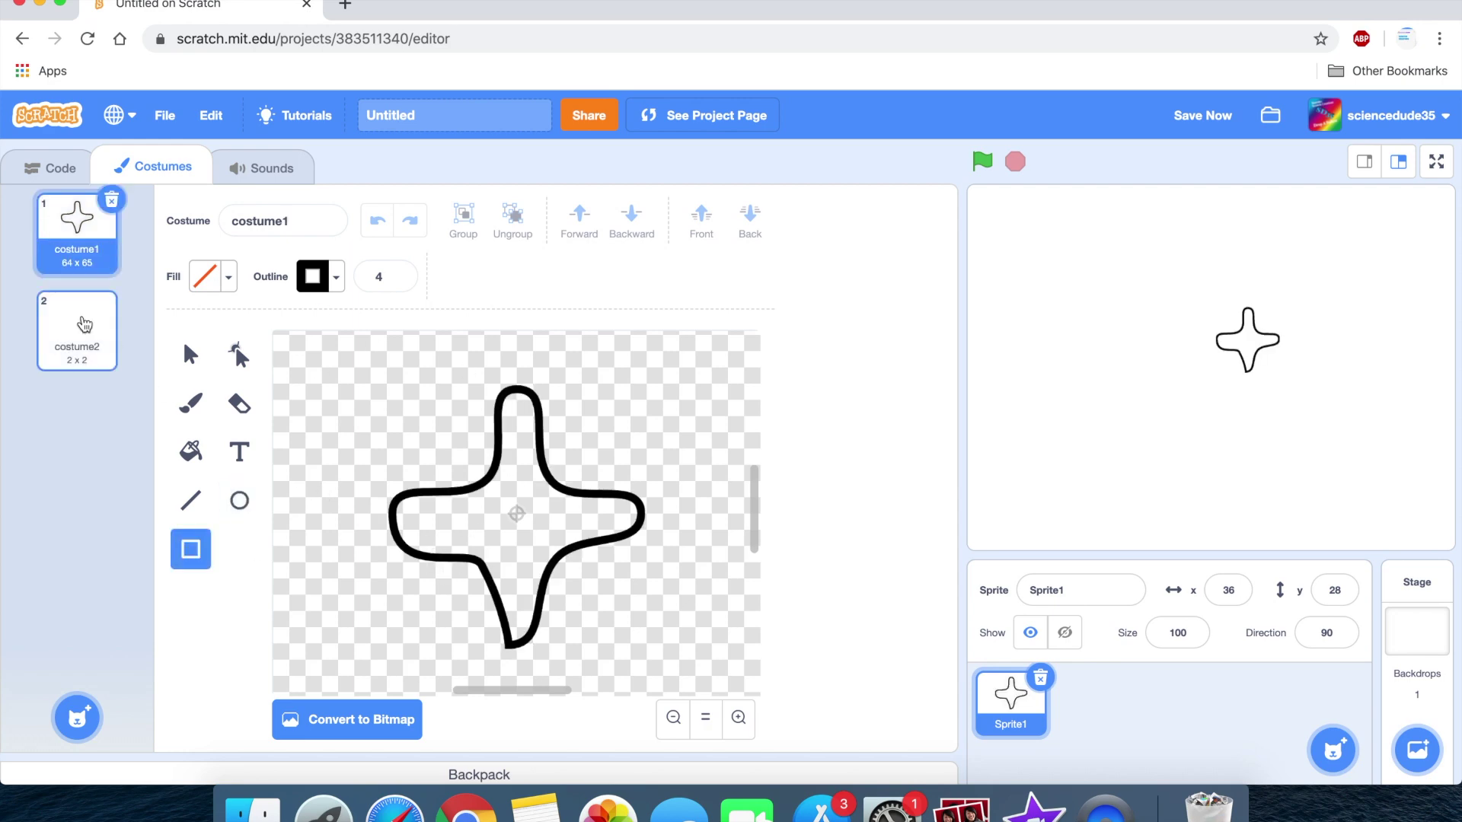
pyautogui.click(84, 326)
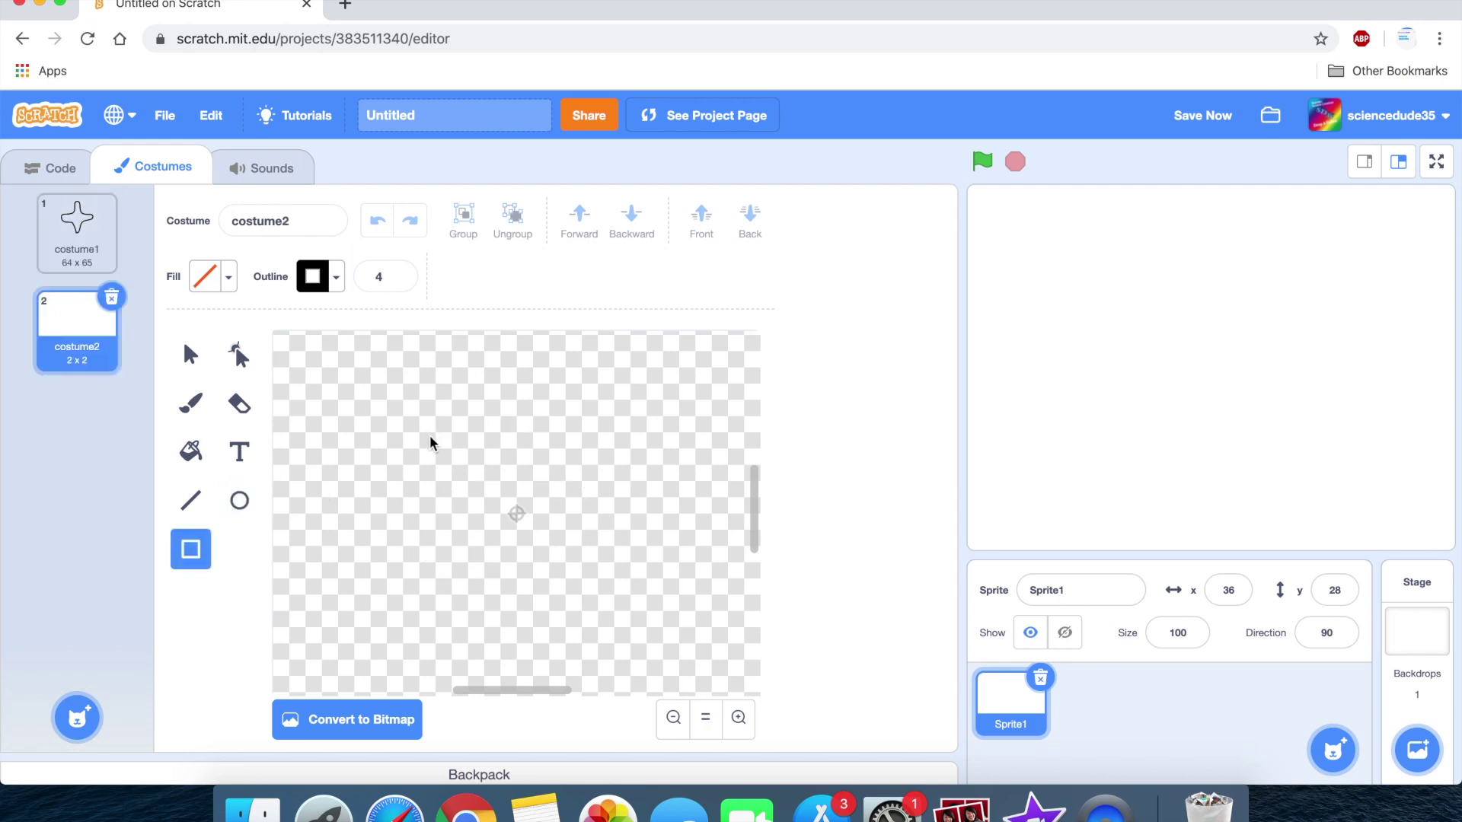
pyautogui.moveTo(373, 393); pyautogui.dragTo(594, 482)
pyautogui.moveTo(594, 539); pyautogui.dragTo(626, 558)
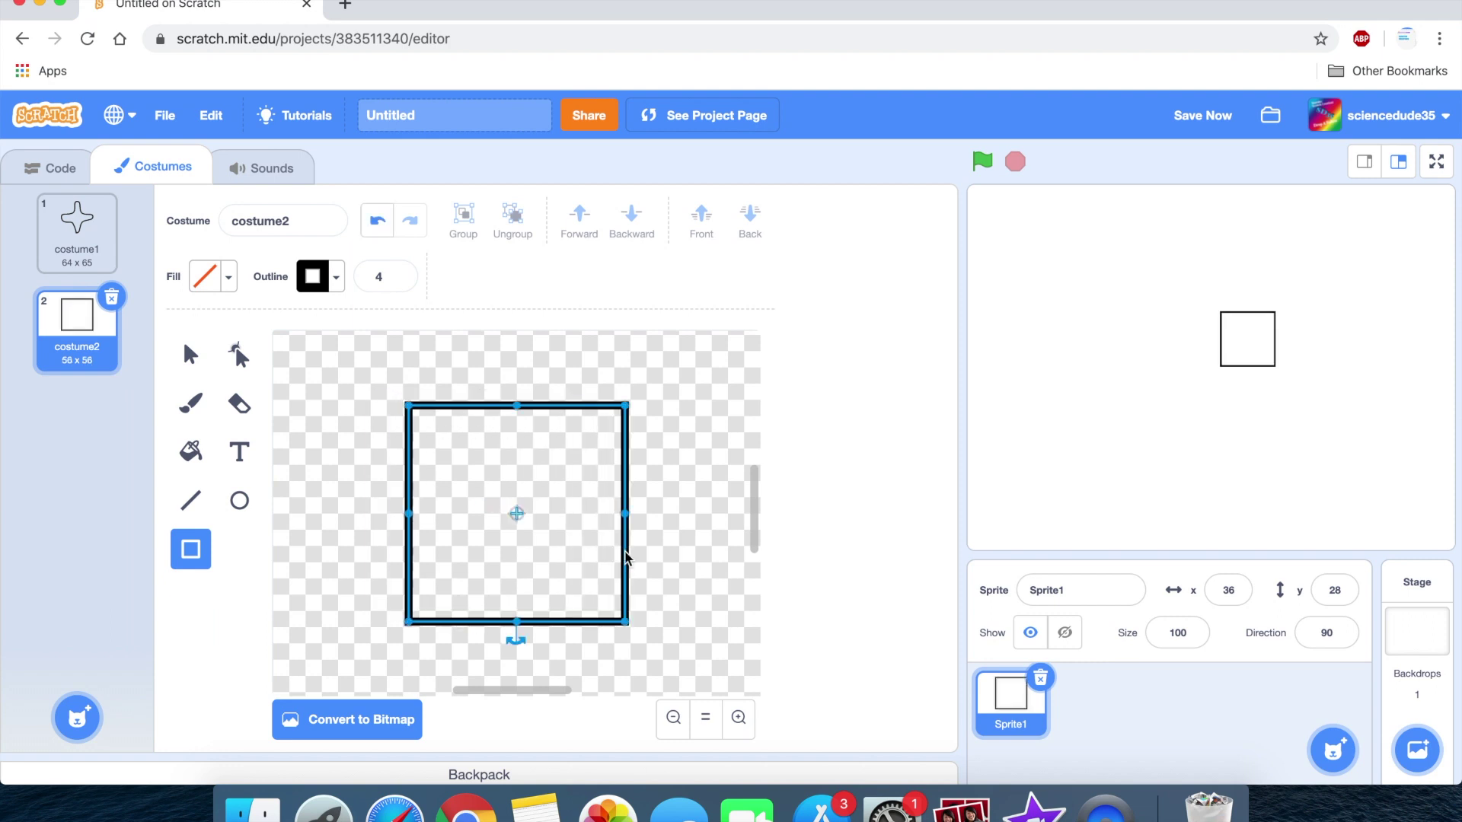
pyautogui.click(336, 548)
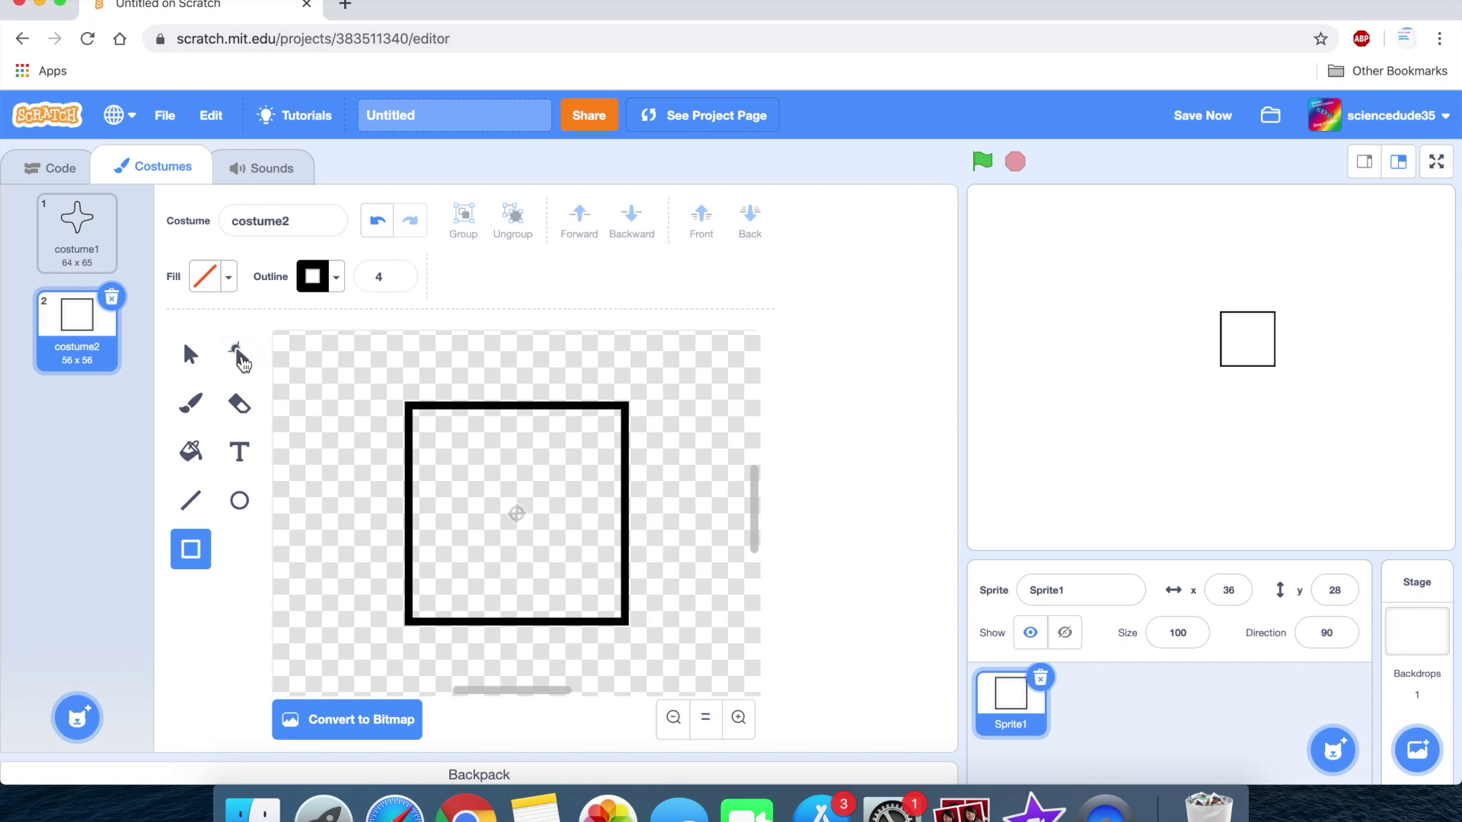
# - Add two curve points on each side of the square with the Reshape tool, one near each corner
pyautogui.click(239, 355)
pyautogui.click(408, 408)
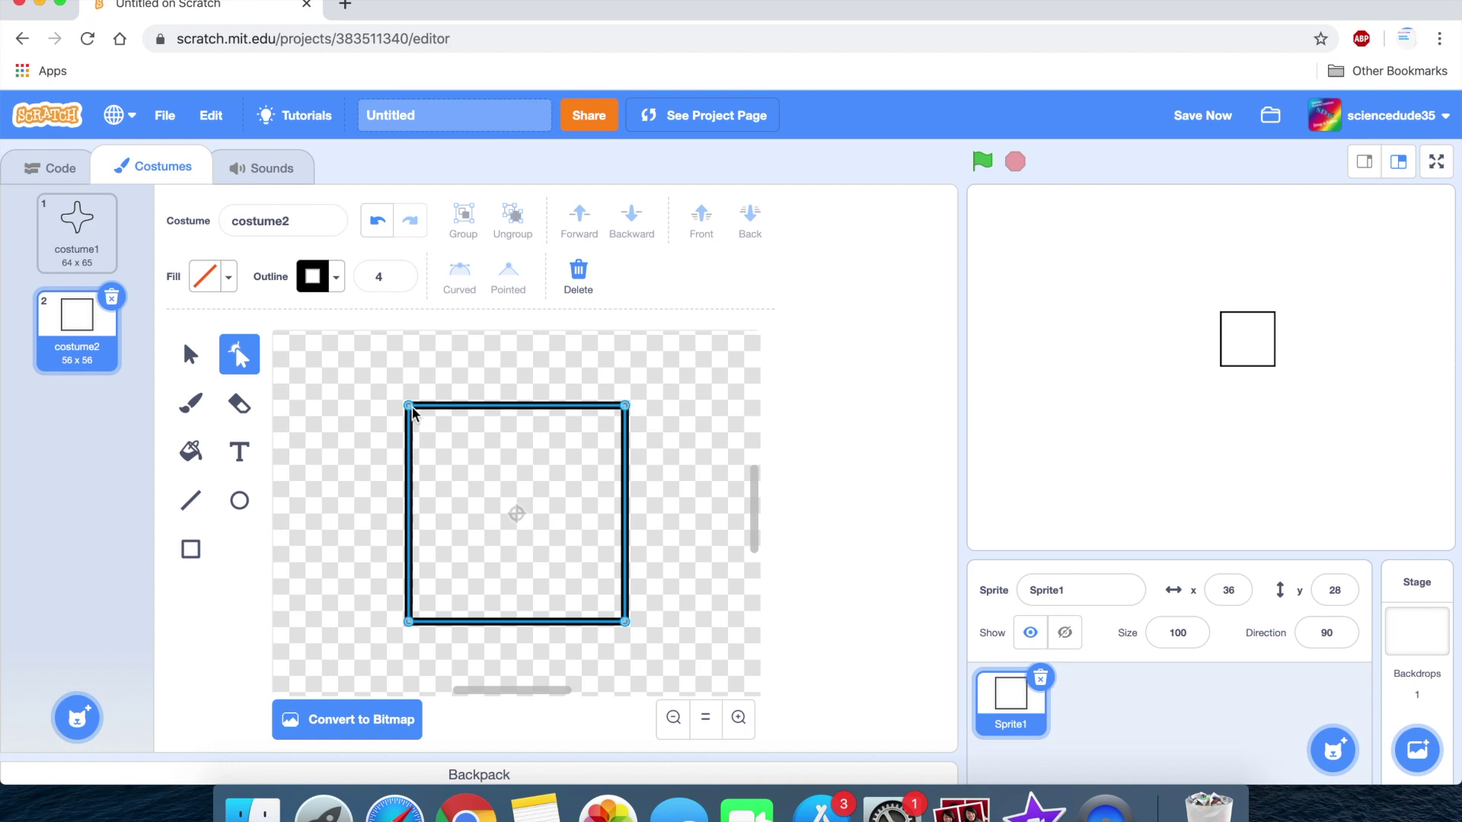
pyautogui.click(451, 406)
pyautogui.click(583, 406)
pyautogui.click(583, 622)
pyautogui.click(450, 622)
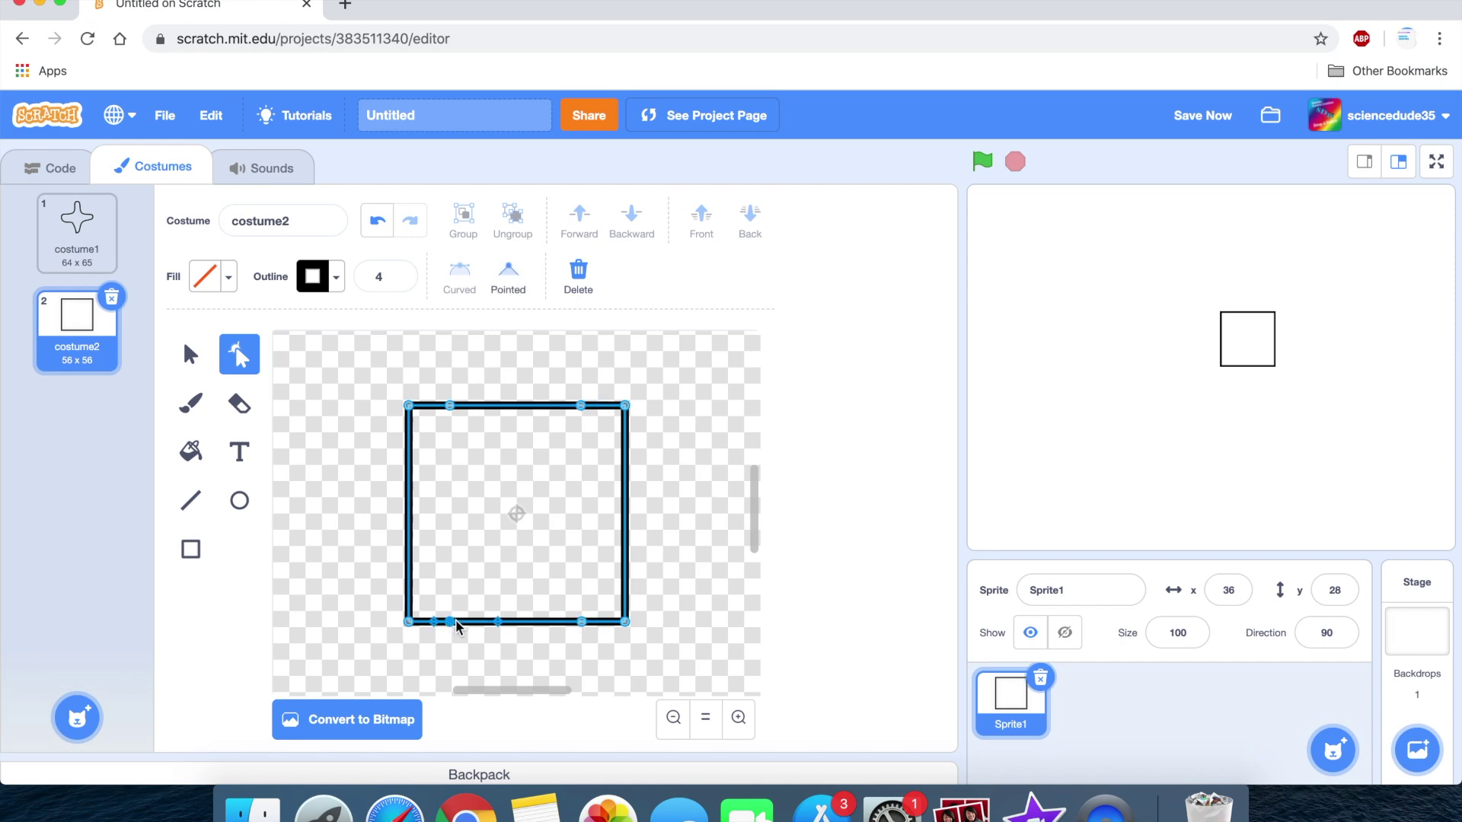
pyautogui.click(409, 448)
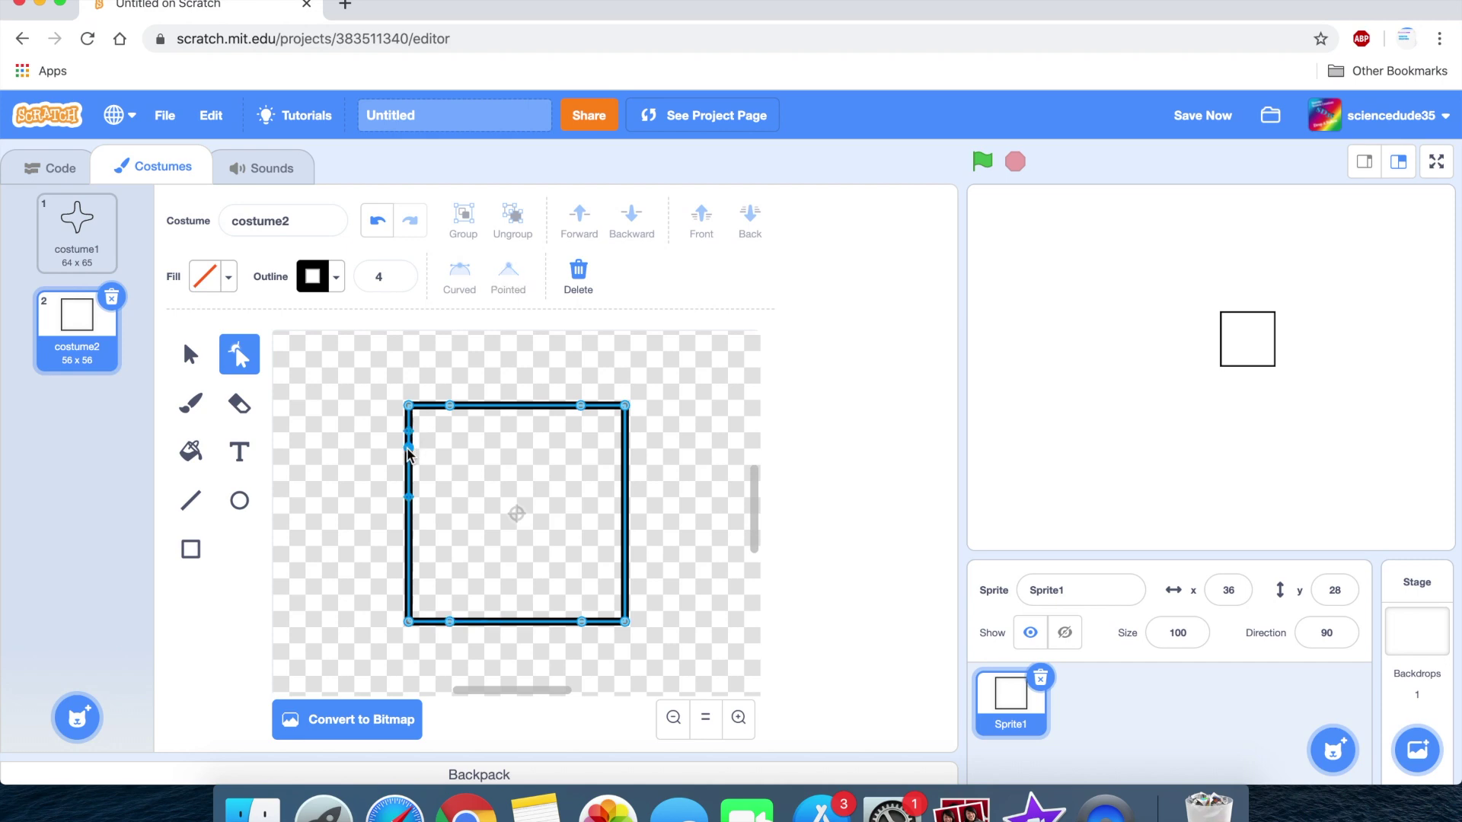
pyautogui.click(626, 450)
pyautogui.click(626, 582)
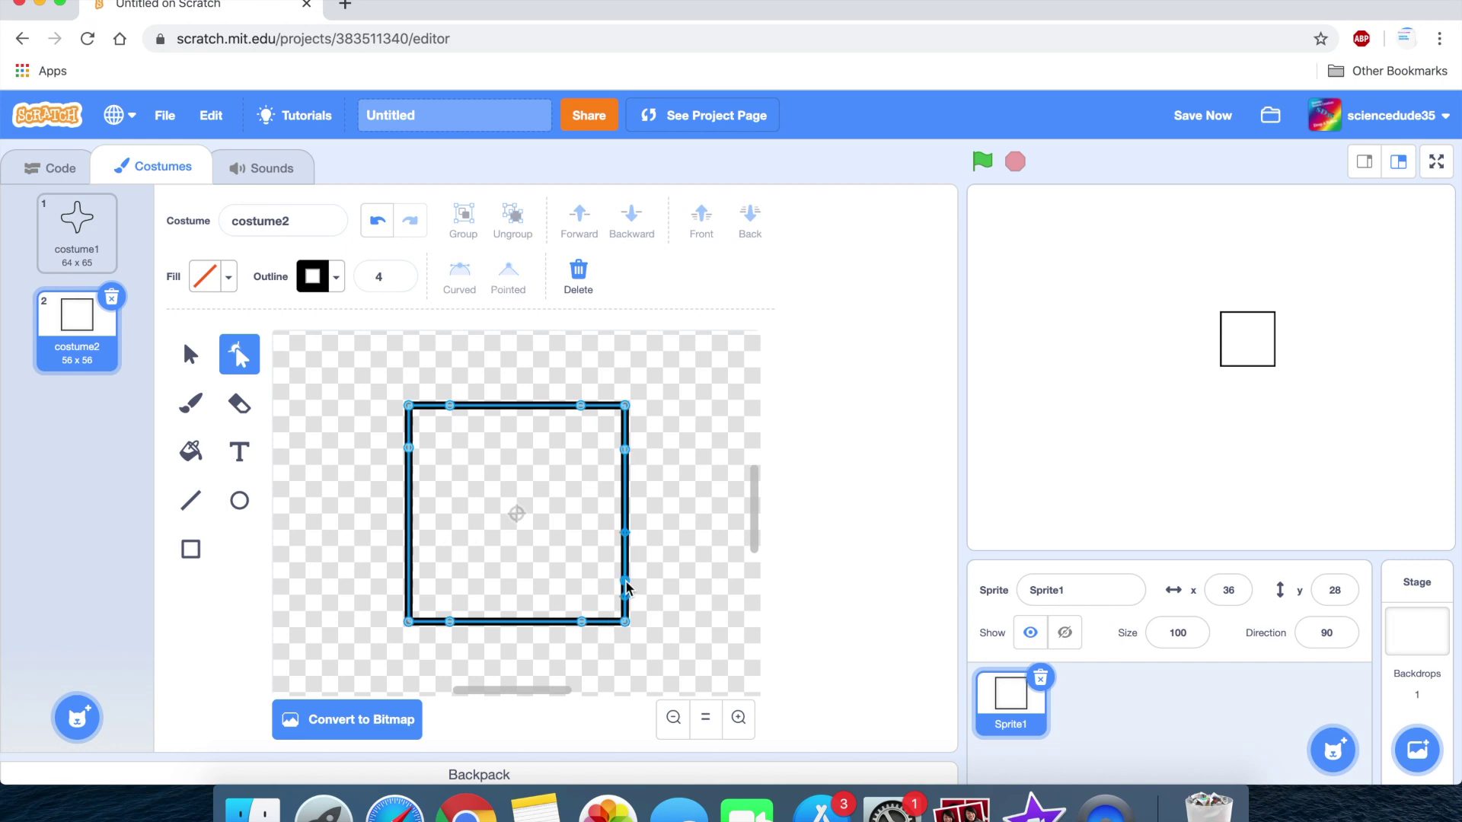
pyautogui.click(409, 581)
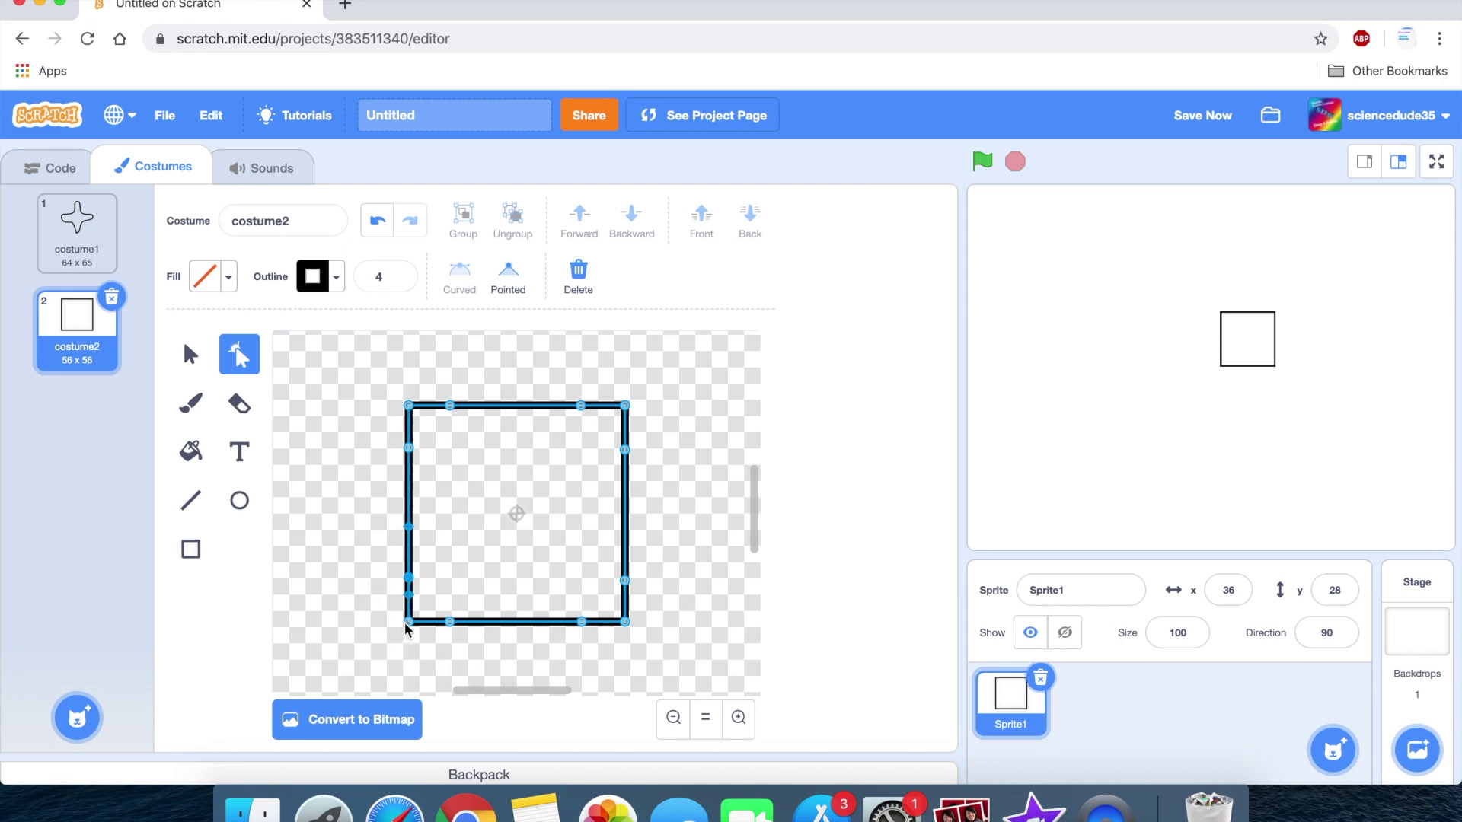
# - Pull the square's lower-left, upper-left and upper-right corner points slightly inward to round those corners
pyautogui.moveTo(425, 607); pyautogui.dragTo(423, 617)
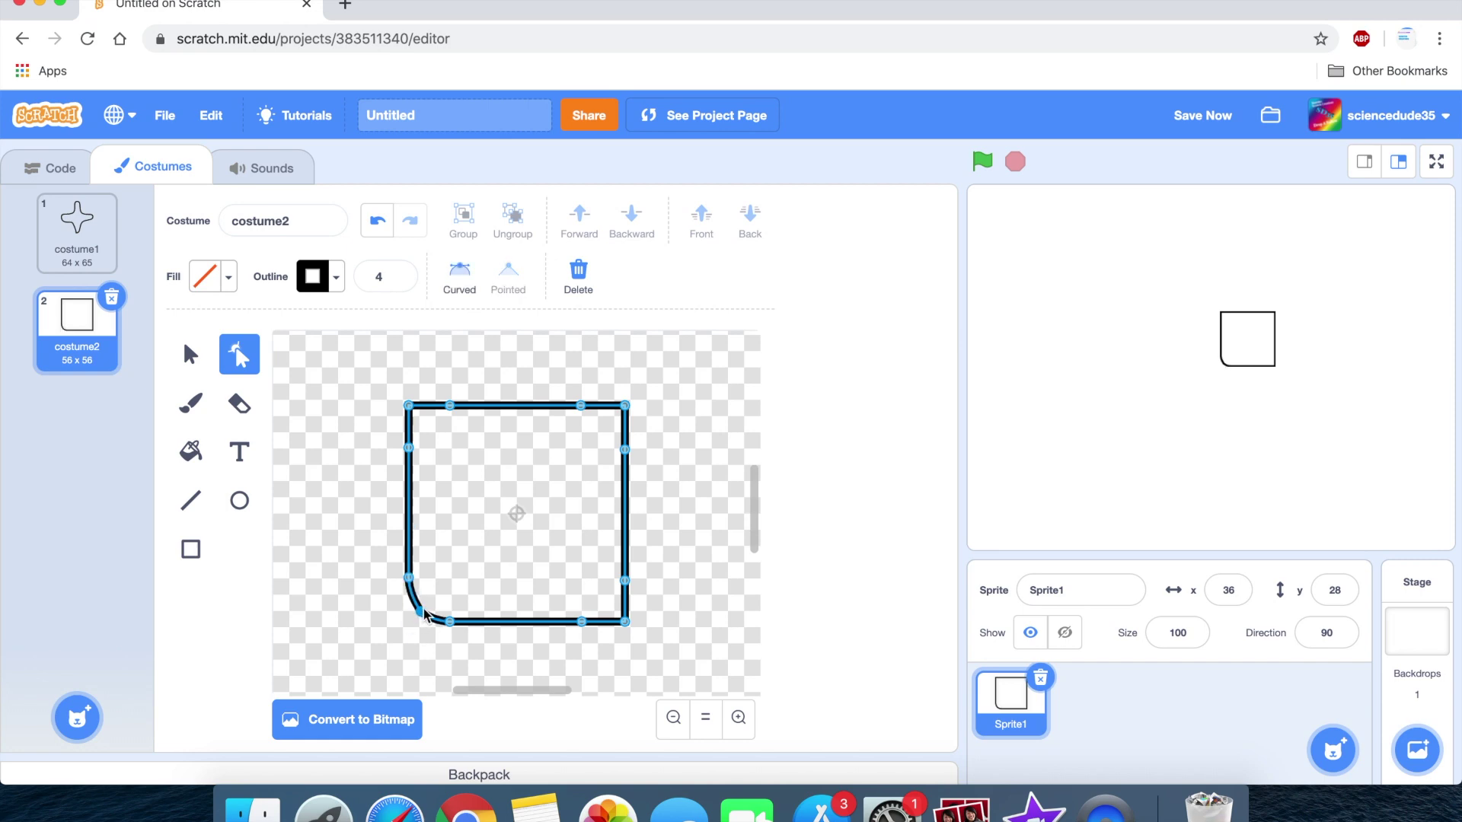
pyautogui.moveTo(413, 412); pyautogui.dragTo(421, 419)
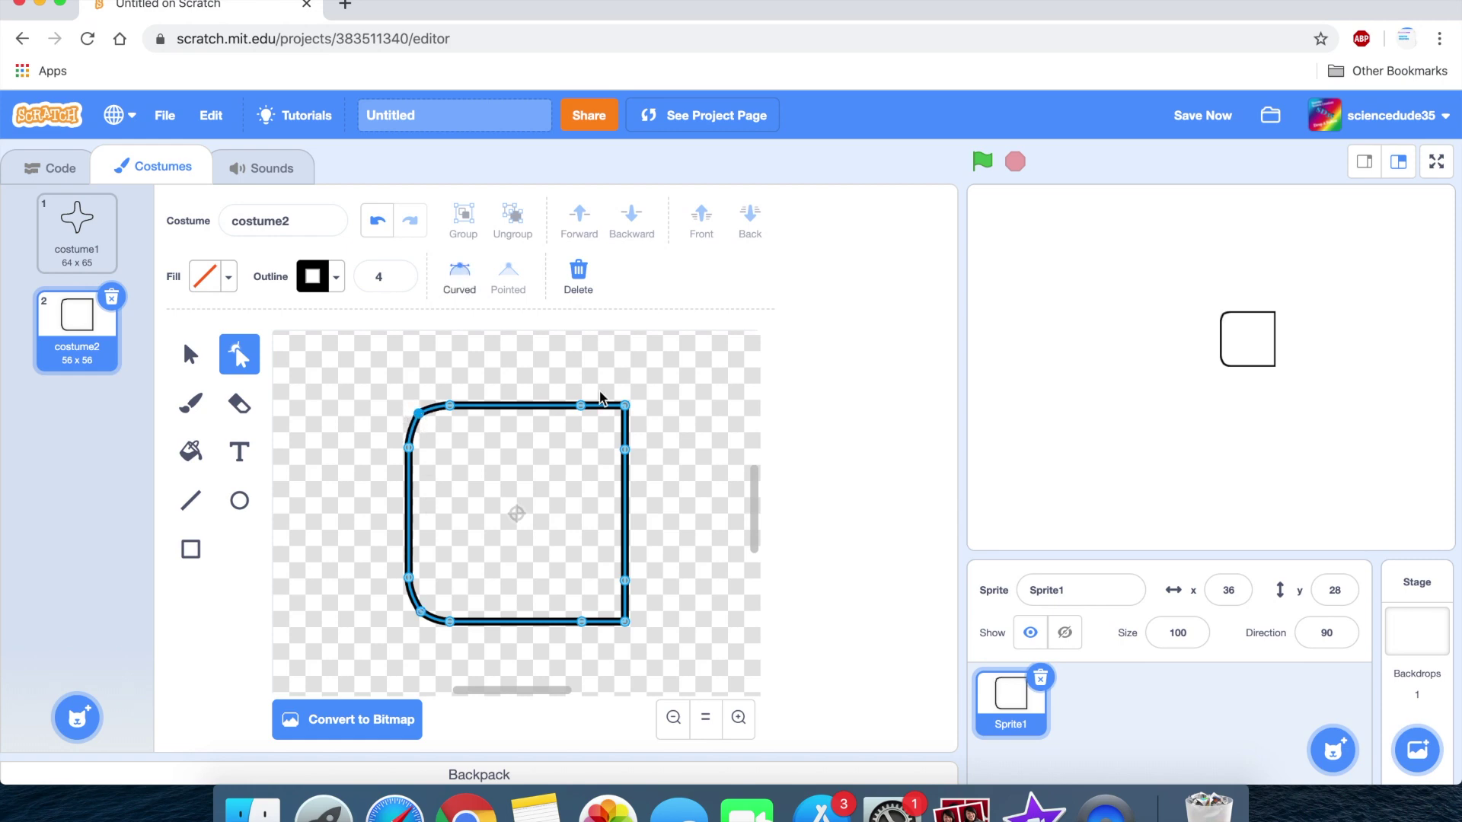
pyautogui.moveTo(625, 405); pyautogui.dragTo(614, 414)
pyautogui.click(376, 221)
pyautogui.click(382, 226)
pyautogui.moveTo(627, 410); pyautogui.dragTo(614, 414)
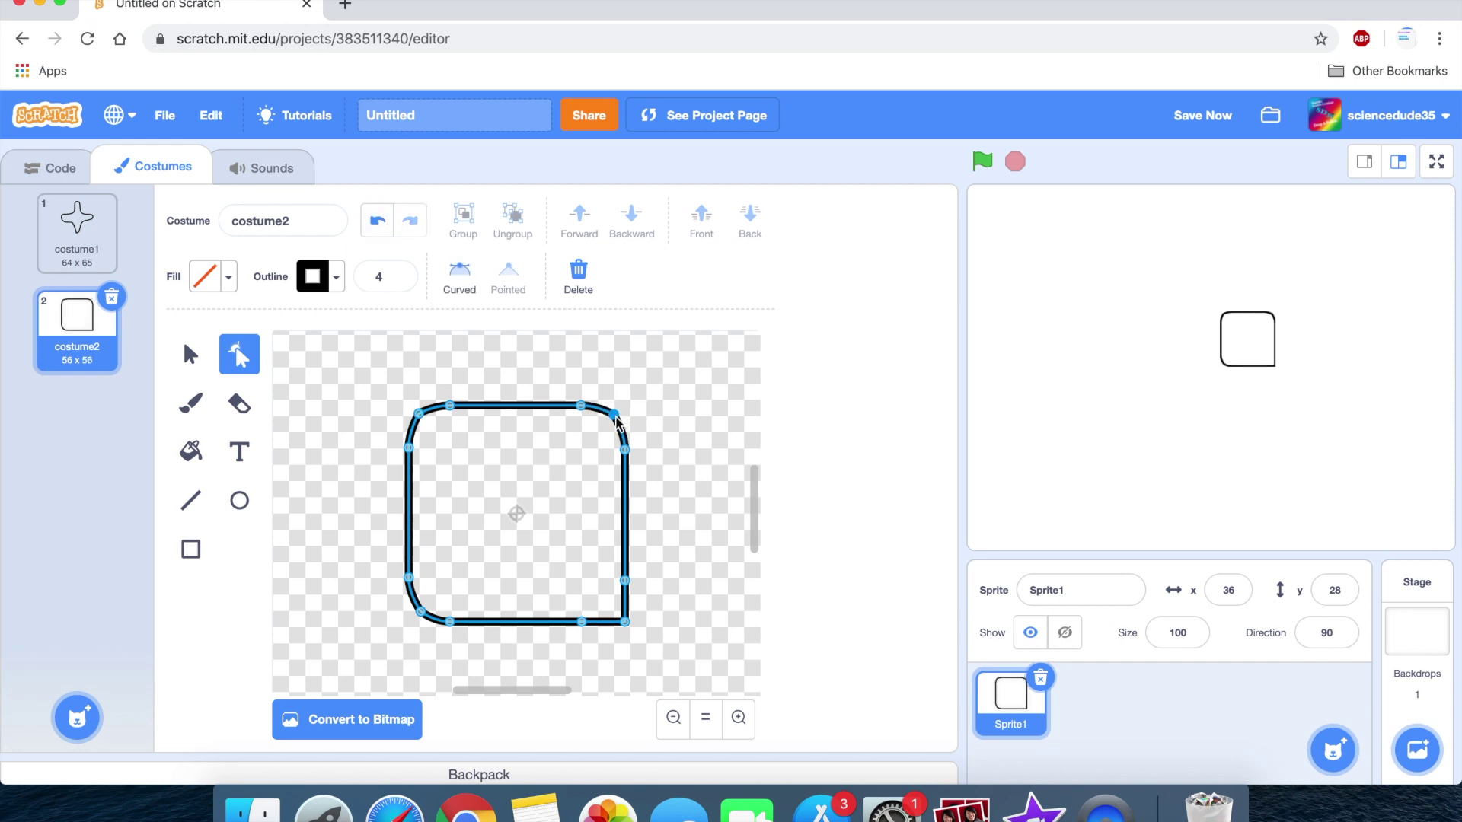
# - Pull the square's lower-right corner point slightly inward to round the last corner
pyautogui.moveTo(626, 617); pyautogui.dragTo(617, 611)
pyautogui.click(377, 220)
pyautogui.click(626, 621)
pyautogui.click(374, 227)
pyautogui.moveTo(626, 626); pyautogui.dragTo(618, 619)
pyautogui.click(693, 610)
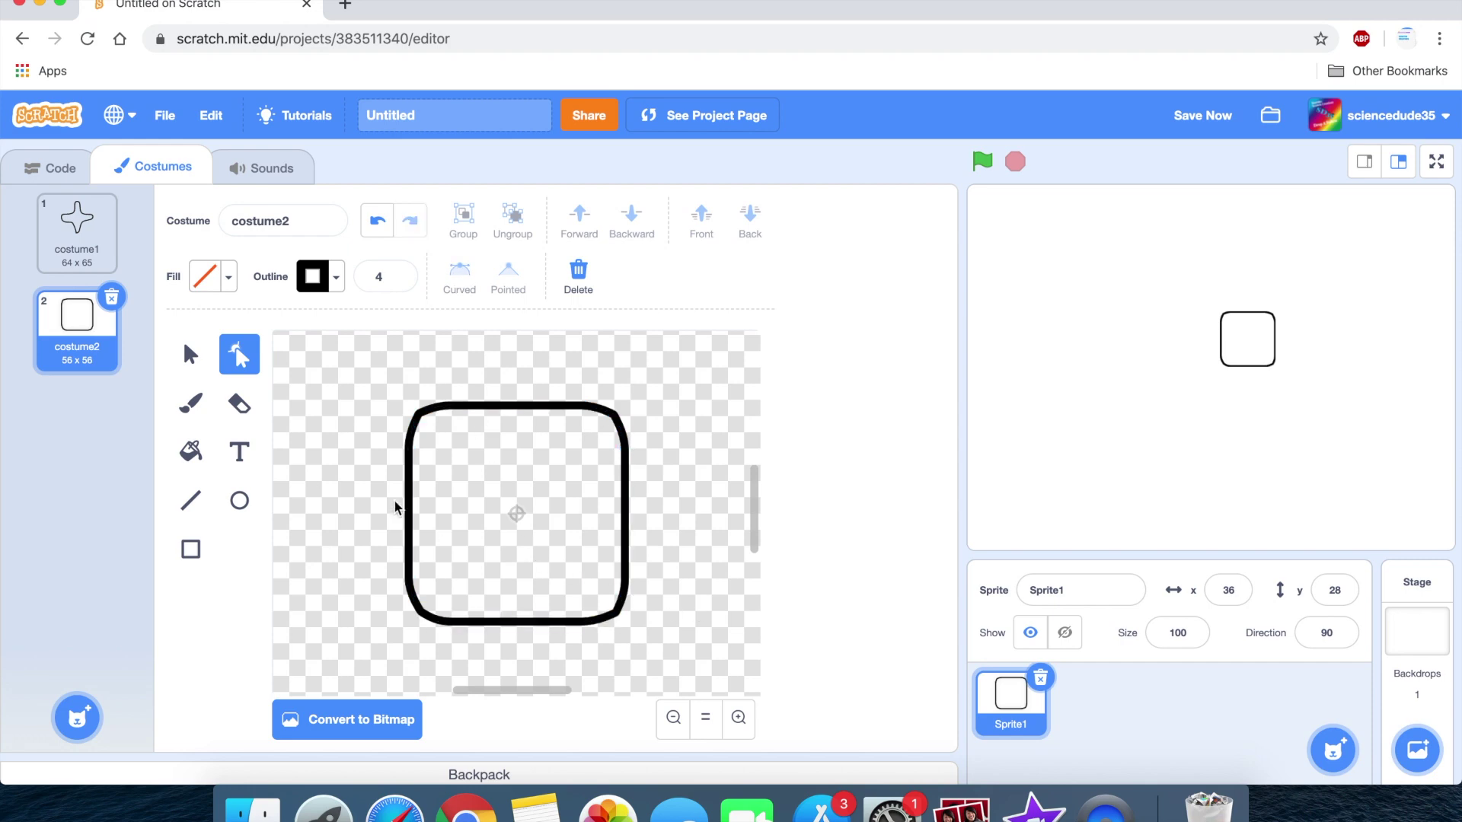
# - Nudge the four corner points a little further inward so the square's corners are evenly rounded
pyautogui.click(423, 416)
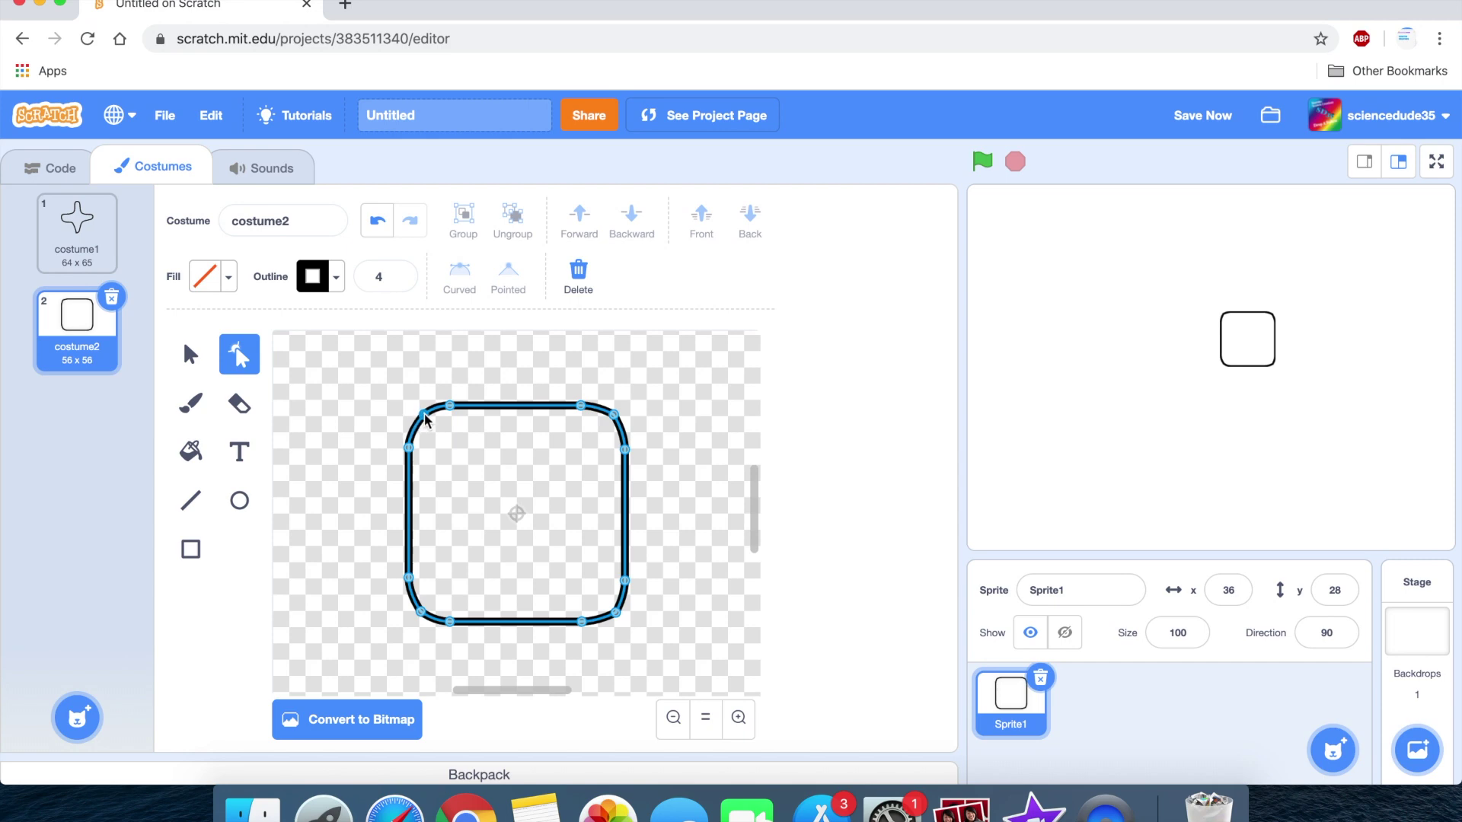
pyautogui.click(422, 416)
pyautogui.click(611, 415)
pyautogui.click(616, 612)
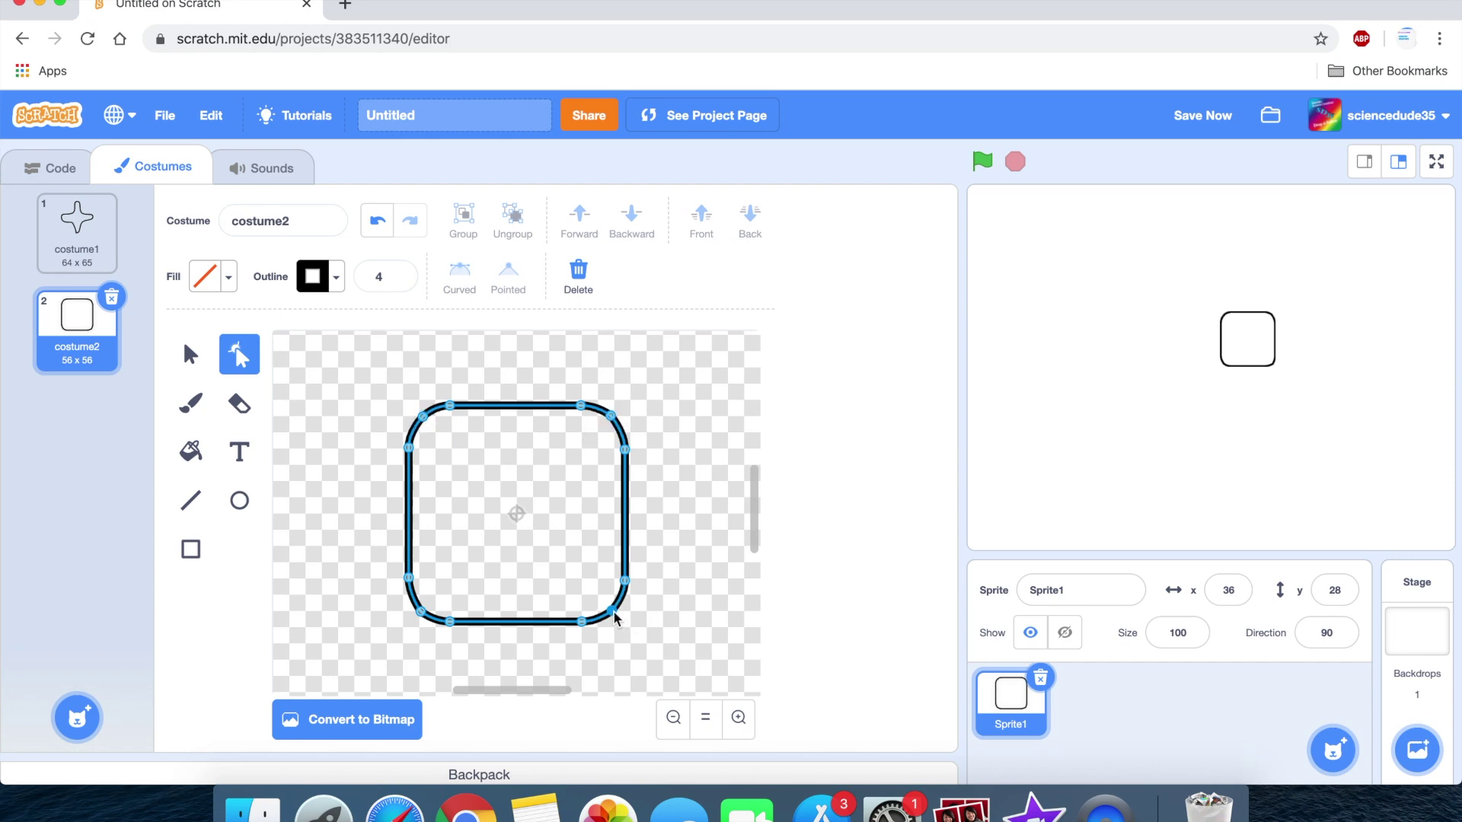
pyautogui.click(422, 612)
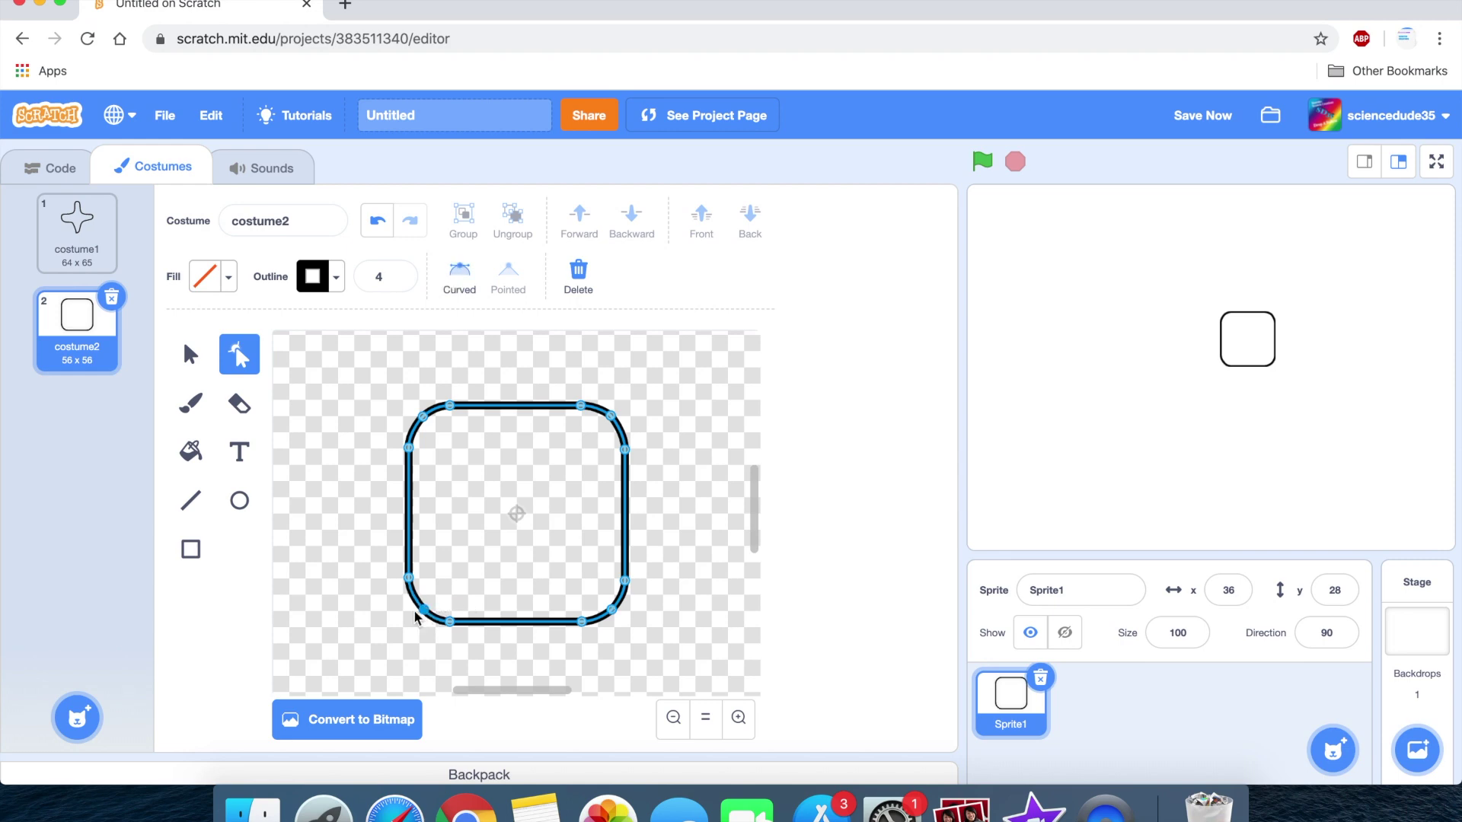
pyautogui.click(381, 631)
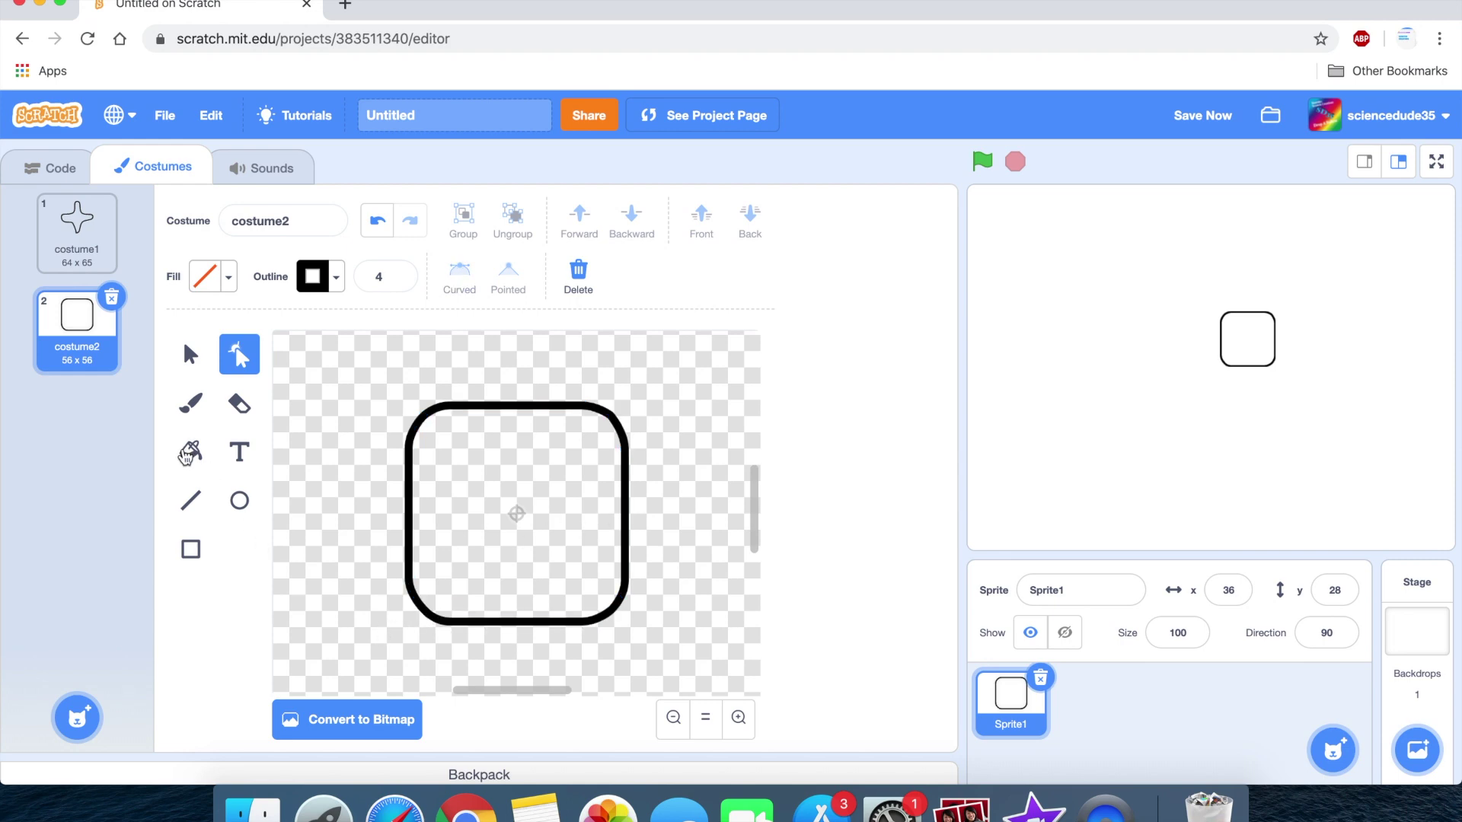
# - Fill the rounded square with solid bright blue
pyautogui.click(190, 451)
pyautogui.click(228, 278)
pyautogui.moveTo(203, 388); pyautogui.dragTo(216, 388)
pyautogui.click(195, 653)
pyautogui.click(549, 539)
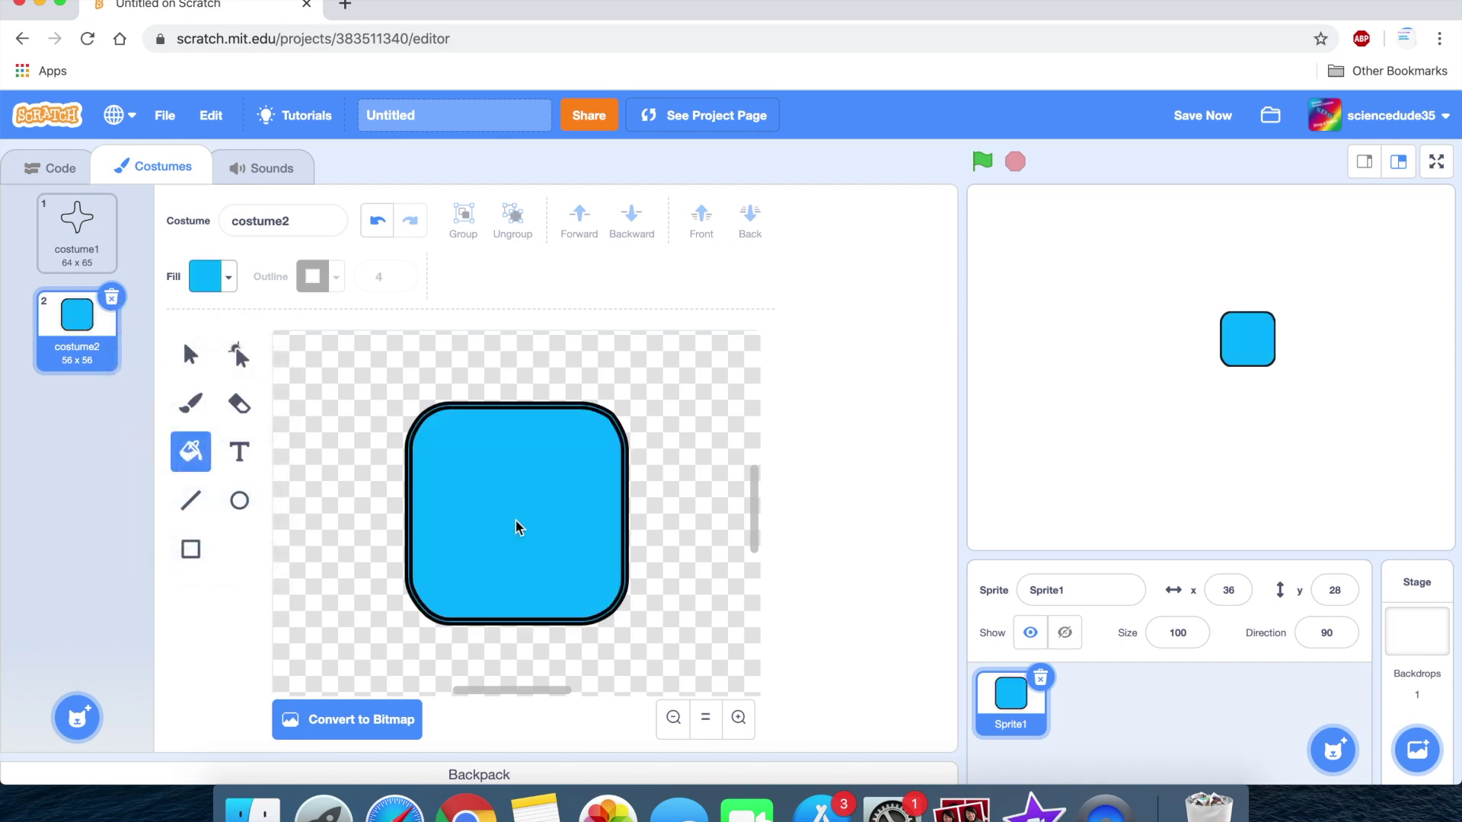
# - Duplicate the blue rounded square and scale the copy to about 60%, centred inside the original
pyautogui.click(189, 357)
pyautogui.hotkey('ctrl', 'a')
pyautogui.hotkey('ctrl', 'c')
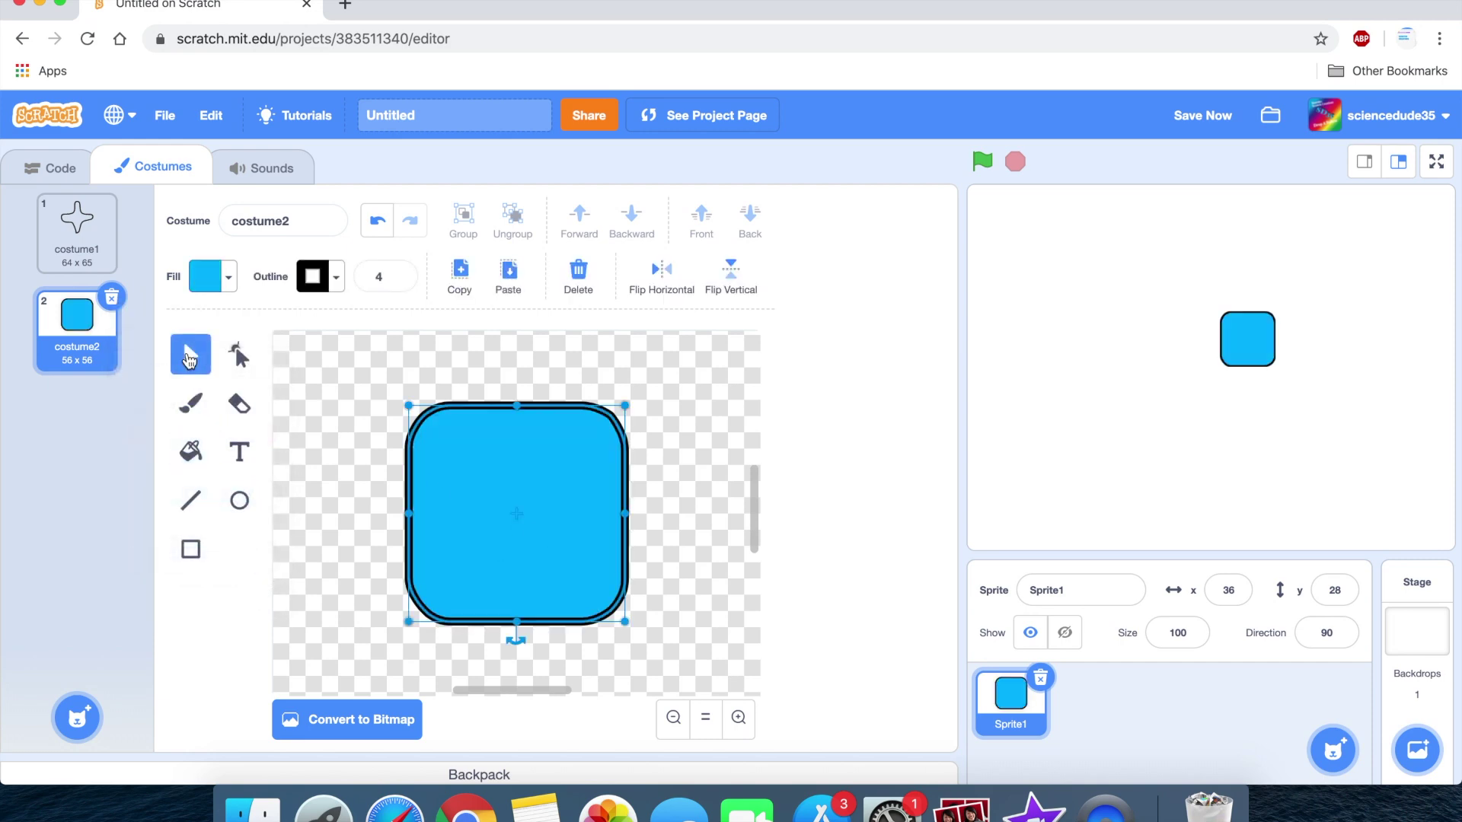
pyautogui.hotkey('ctrl', 'v')
pyautogui.click(444, 433)
pyautogui.click(473, 464)
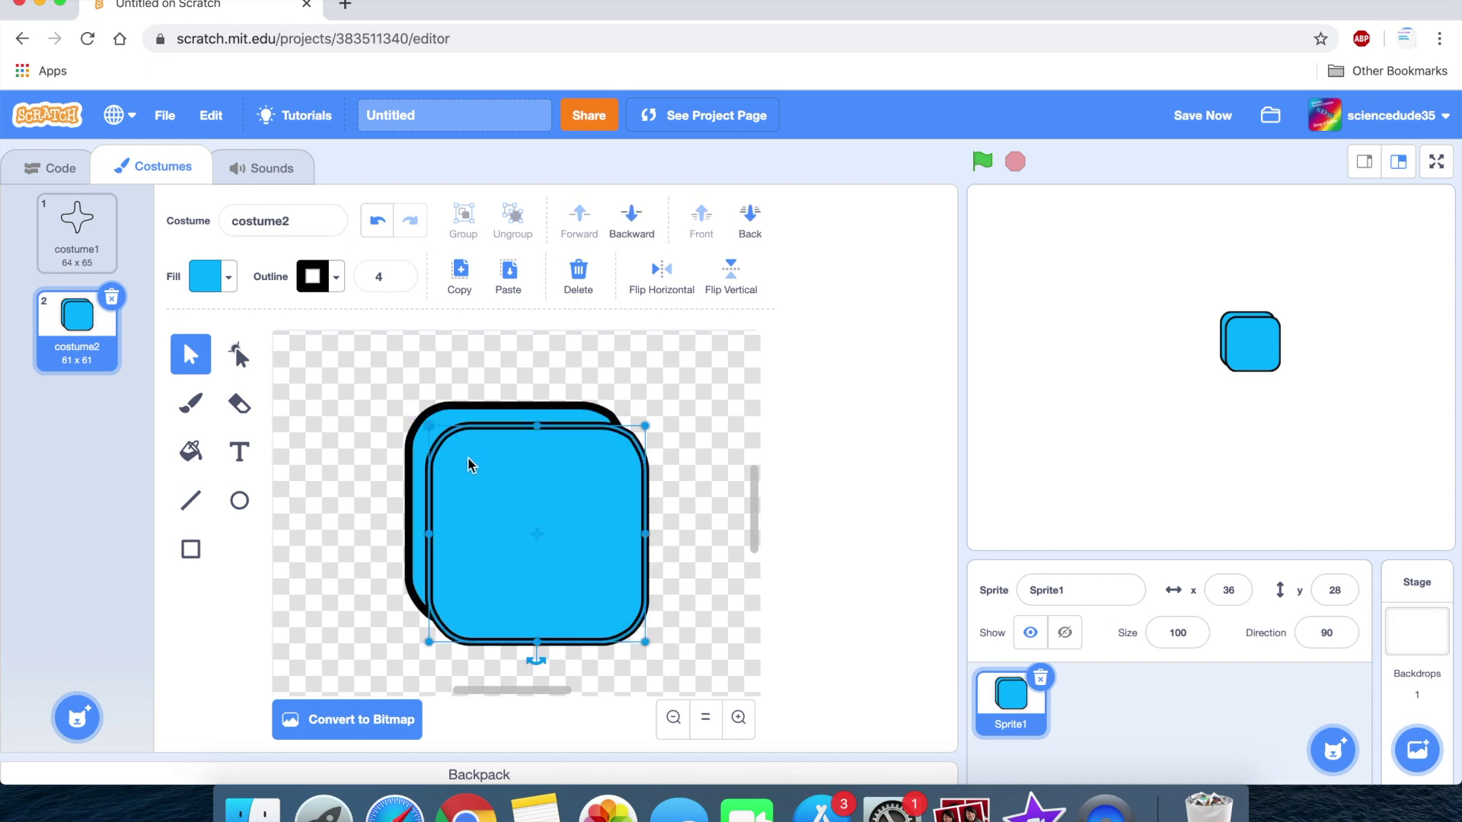
pyautogui.moveTo(429, 425); pyautogui.dragTo(523, 532)
# - Fill the inner rounded square with green, using colour 39, saturation 100 and brightness 100
pyautogui.click(192, 453)
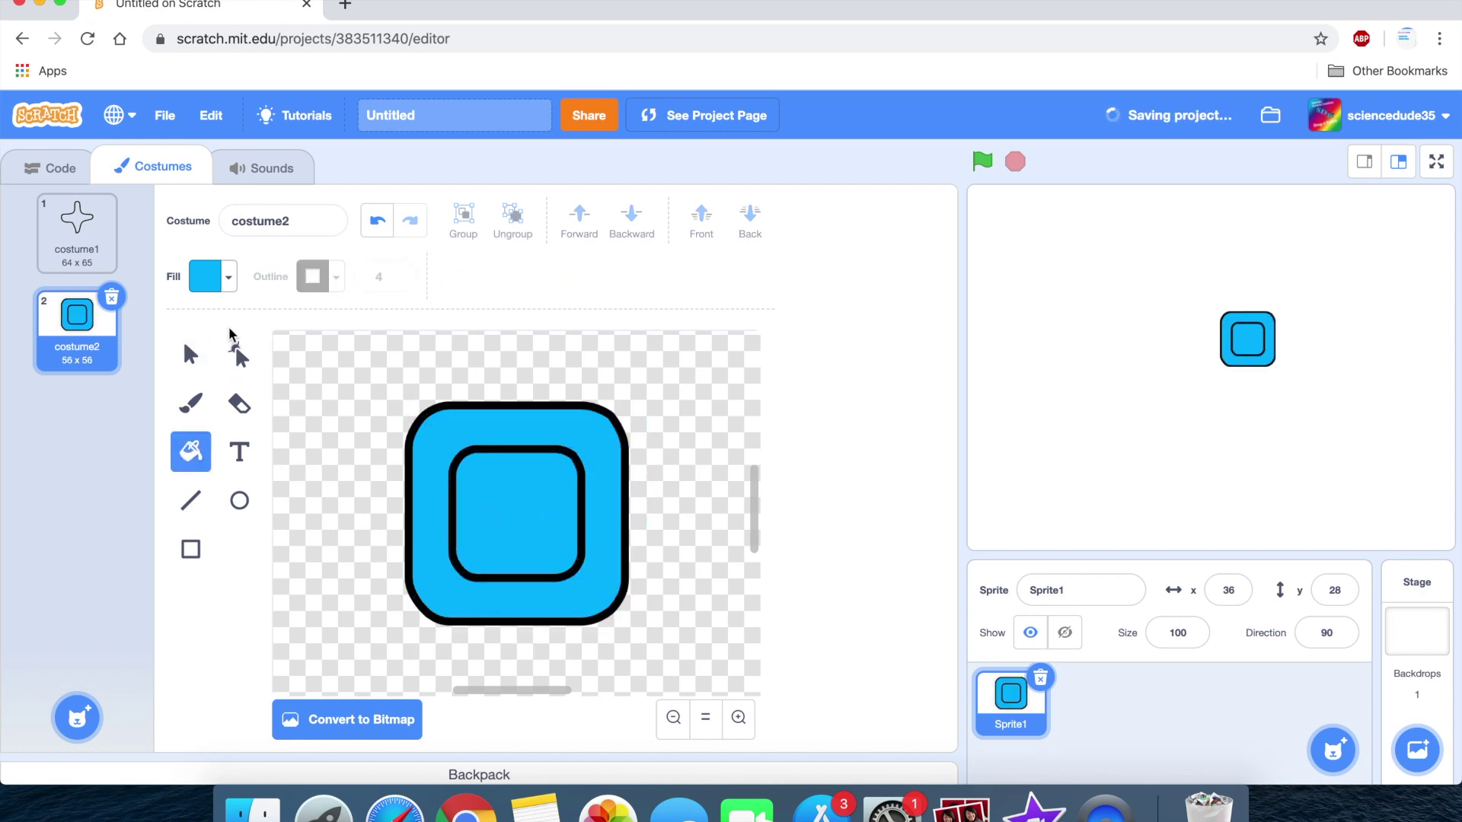
pyautogui.click(227, 277)
pyautogui.moveTo(204, 386); pyautogui.dragTo(183, 387)
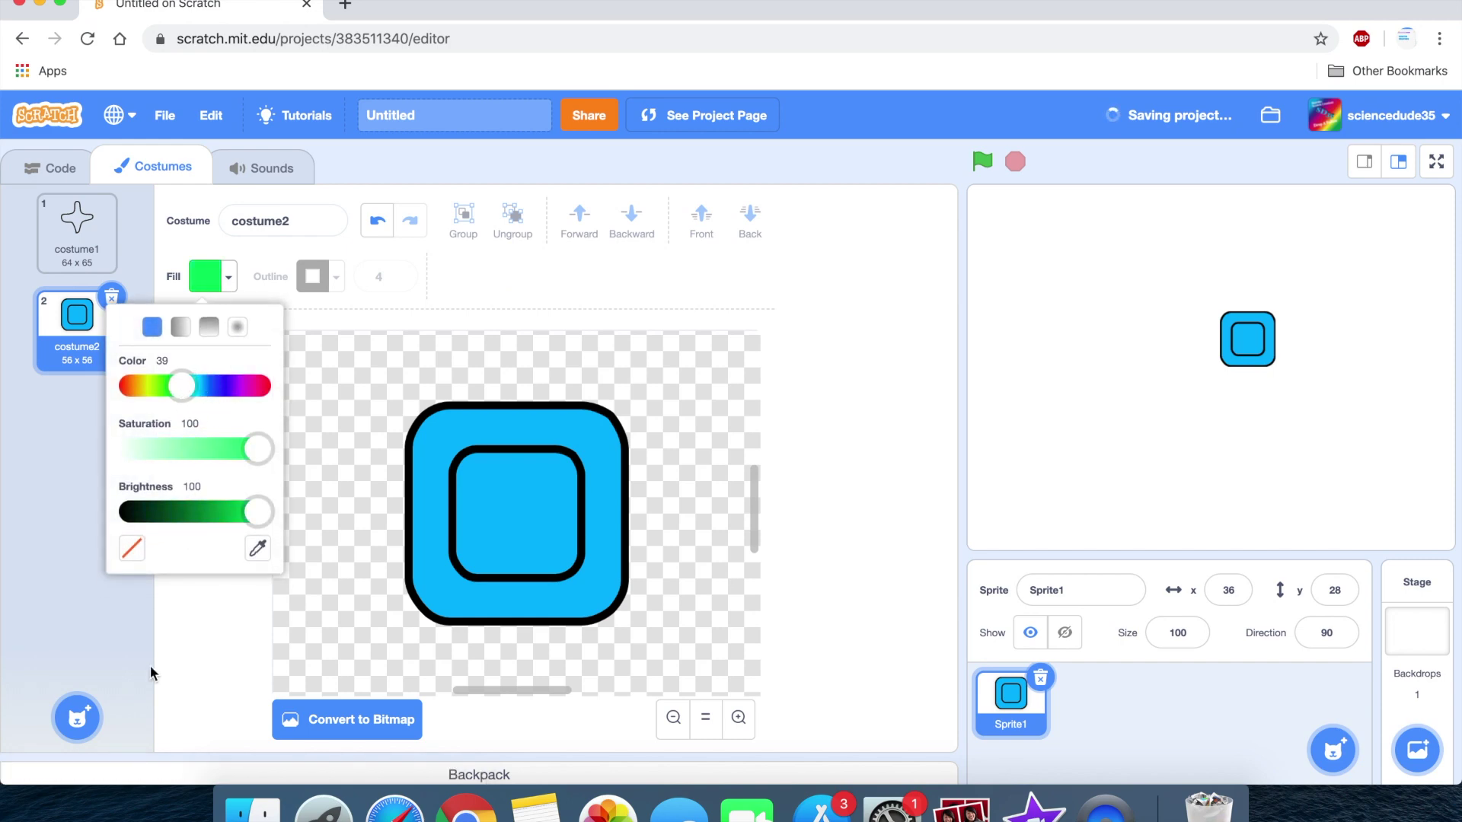
pyautogui.click(493, 518)
pyautogui.click(190, 354)
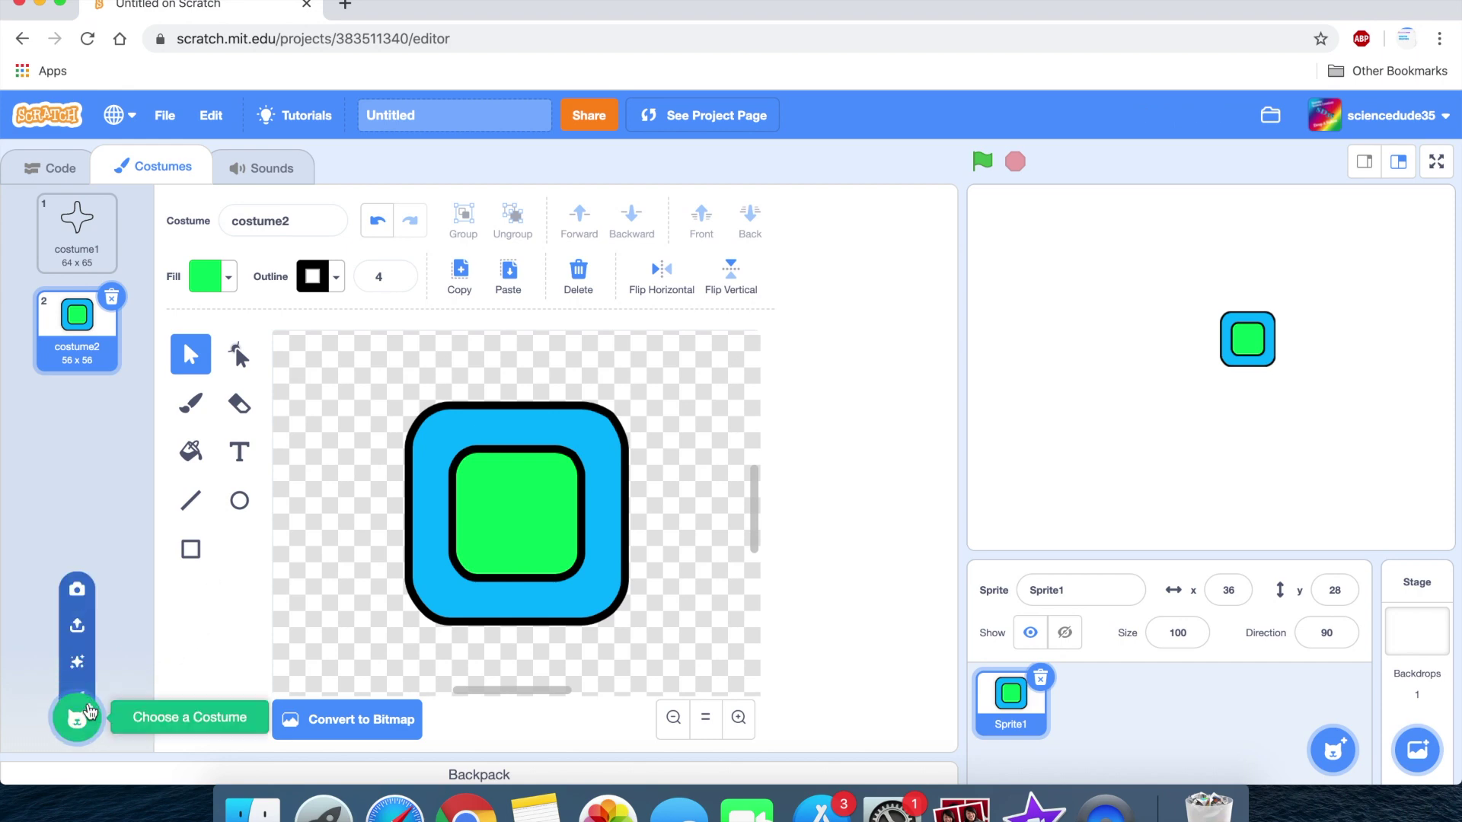
# - Add a blank third costume and set the text fill to black with brightness 0
pyautogui.click(78, 637)
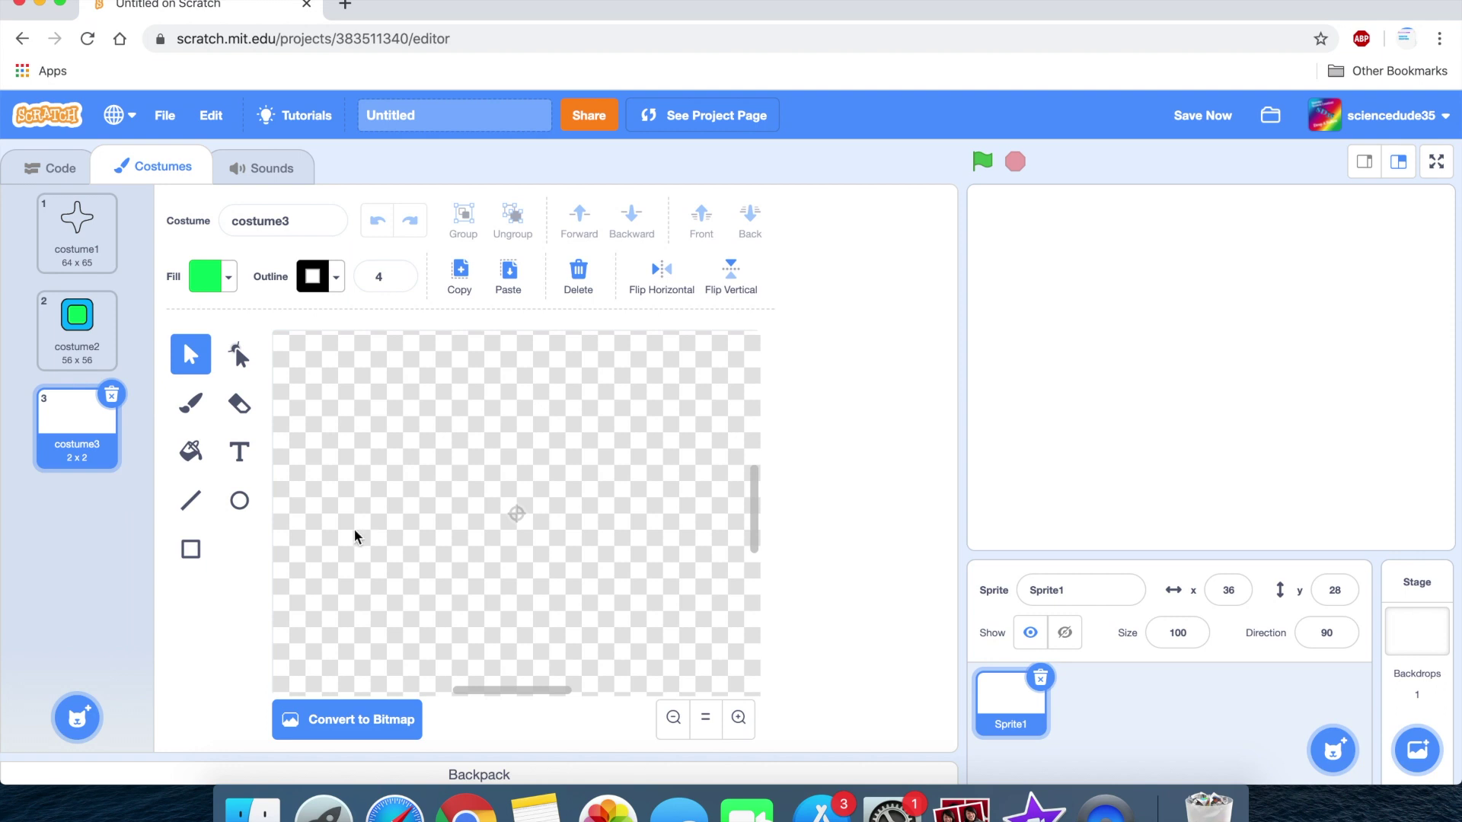
pyautogui.click(239, 453)
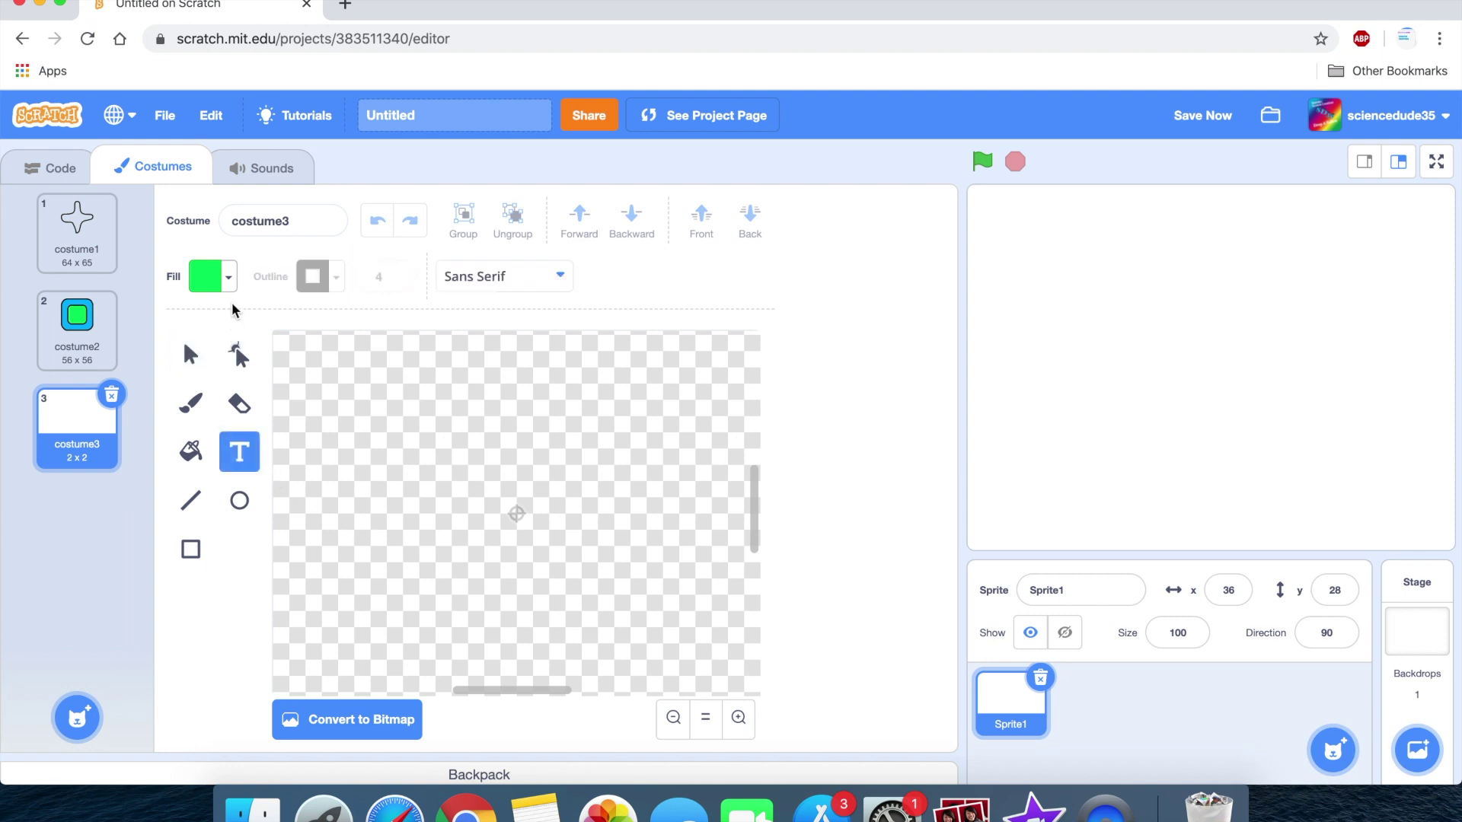
pyautogui.click(229, 288)
pyautogui.moveTo(259, 488); pyautogui.dragTo(128, 491)
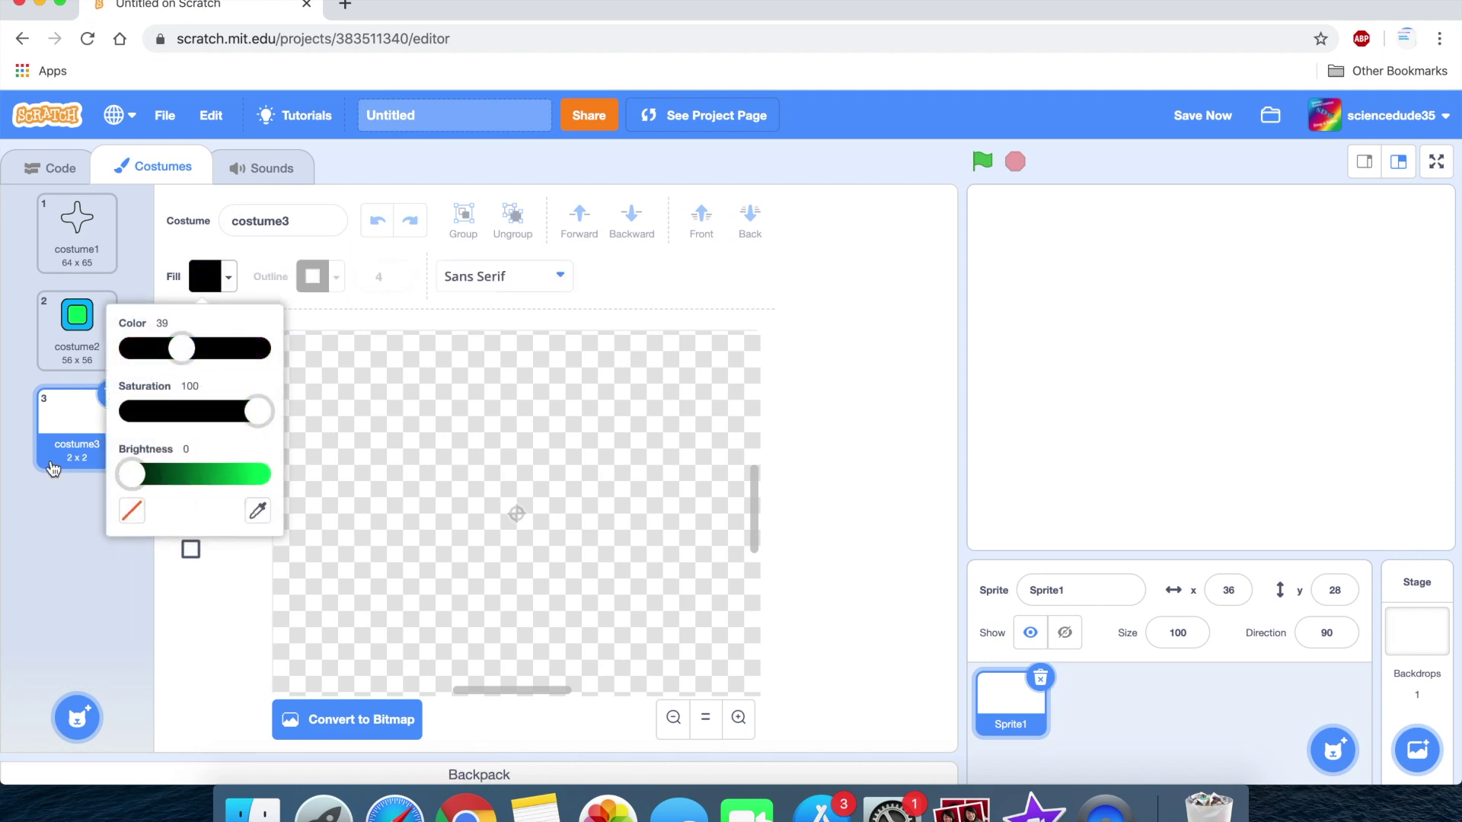
pyautogui.click(156, 638)
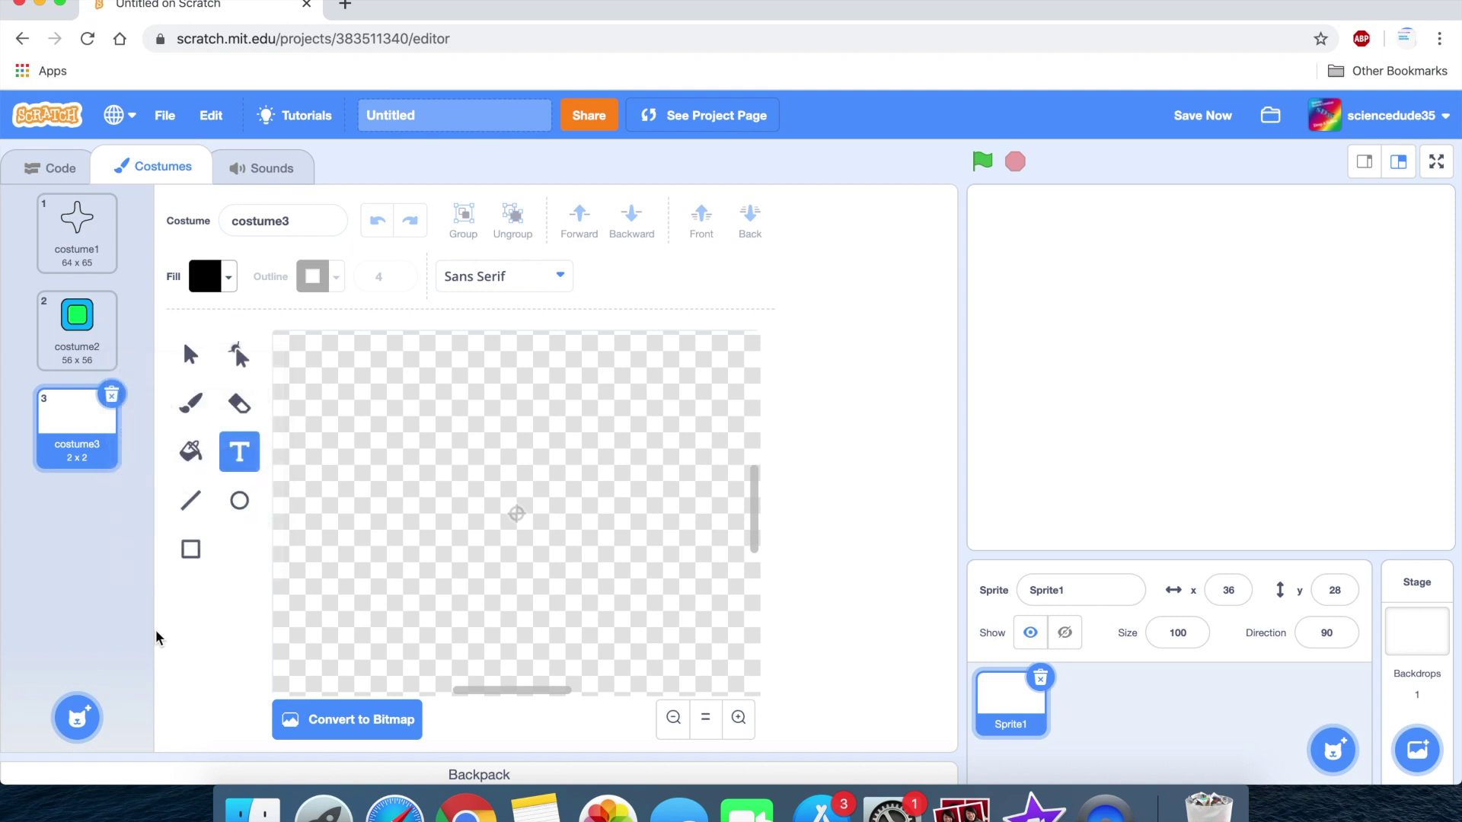
# - Write the text "Vector" in Sans Serif in the upper part of the canvas
pyautogui.click(332, 442)
pyautogui.write('Vector')
pyautogui.click(357, 516)
# - Edit the existing "Vector" text by deleting the letter "o" and retyping it
pyautogui.click(517, 428)
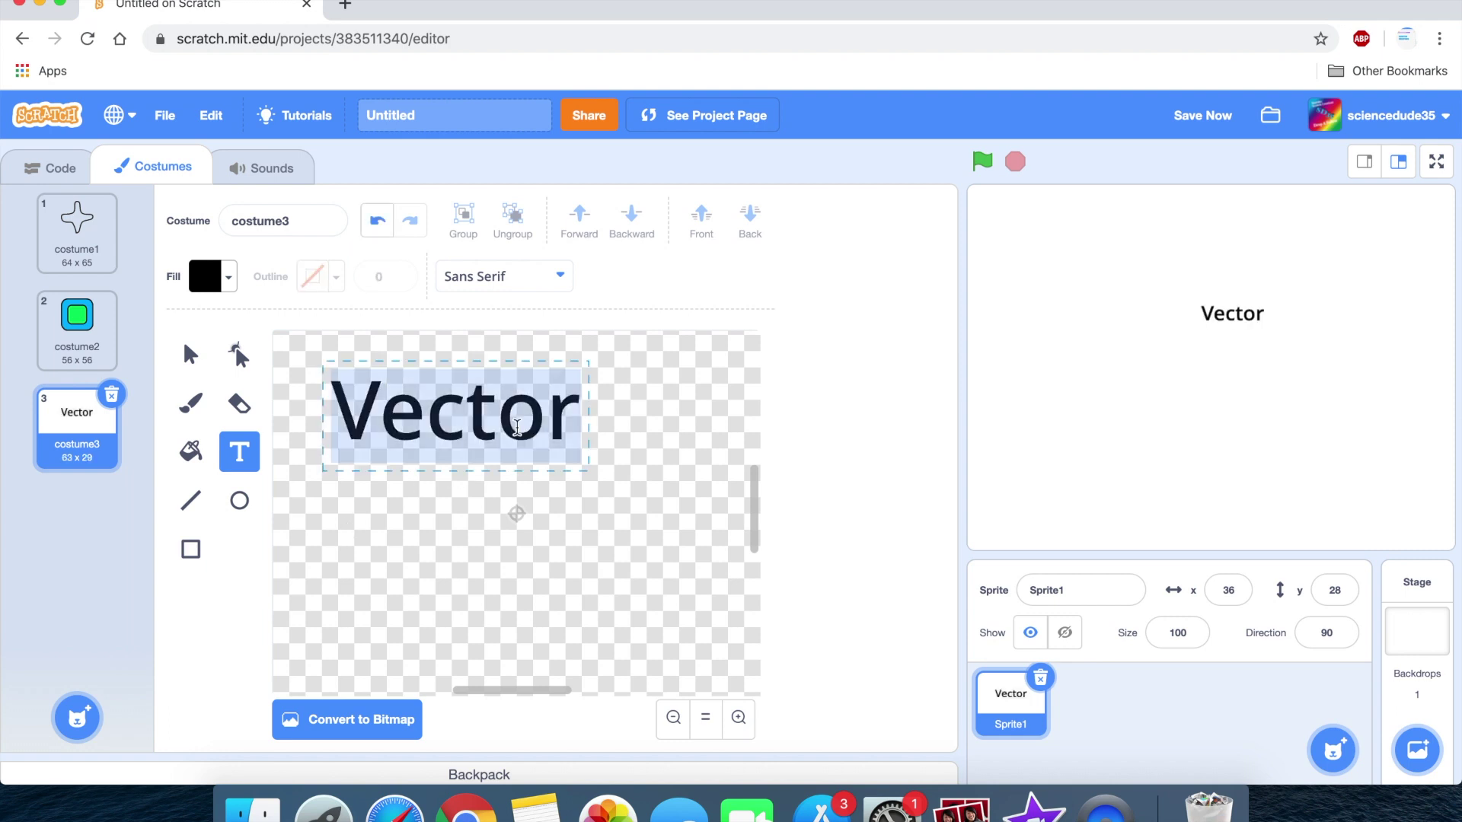
pyautogui.click(517, 428)
pyautogui.press('BackSpace')
pyautogui.write('r')
pyautogui.press('BackSpace')
pyautogui.write('o')
pyautogui.click(530, 550)
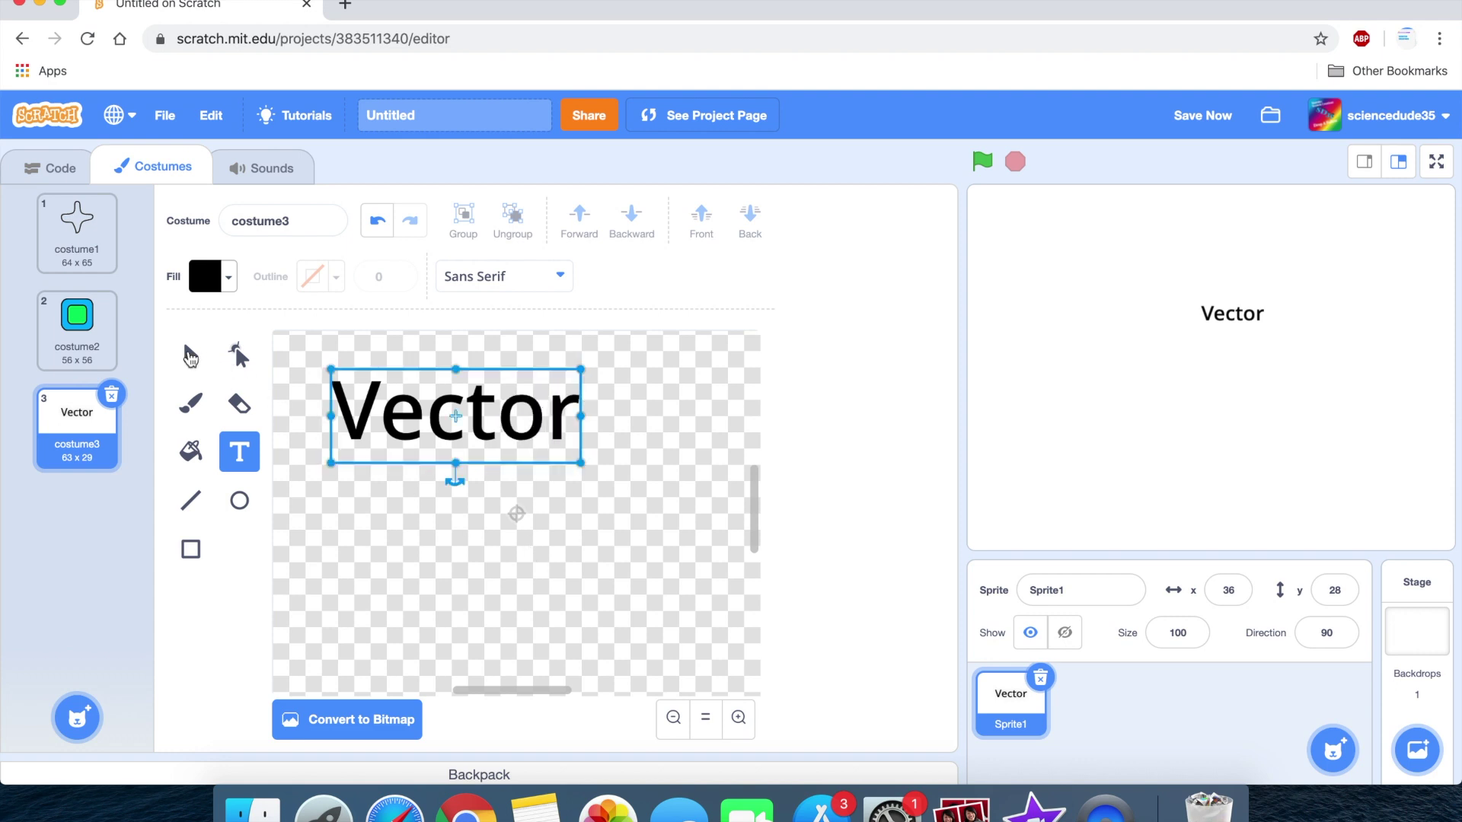
# - Delete the "Vector" text and convert the third costume to bitmap
pyautogui.click(191, 357)
pyautogui.press('BackSpace')
pyautogui.click(320, 720)
# - Write the text "Bitmap" in black Sans Serif on the bitmap canvas and place it
pyautogui.click(191, 439)
pyautogui.click(401, 449)
pyautogui.write('Bitm')
pyautogui.write('pa')
pyautogui.press('BackSpace')
pyautogui.press('BackSpace')
pyautogui.write('ap')
pyautogui.press('Return')
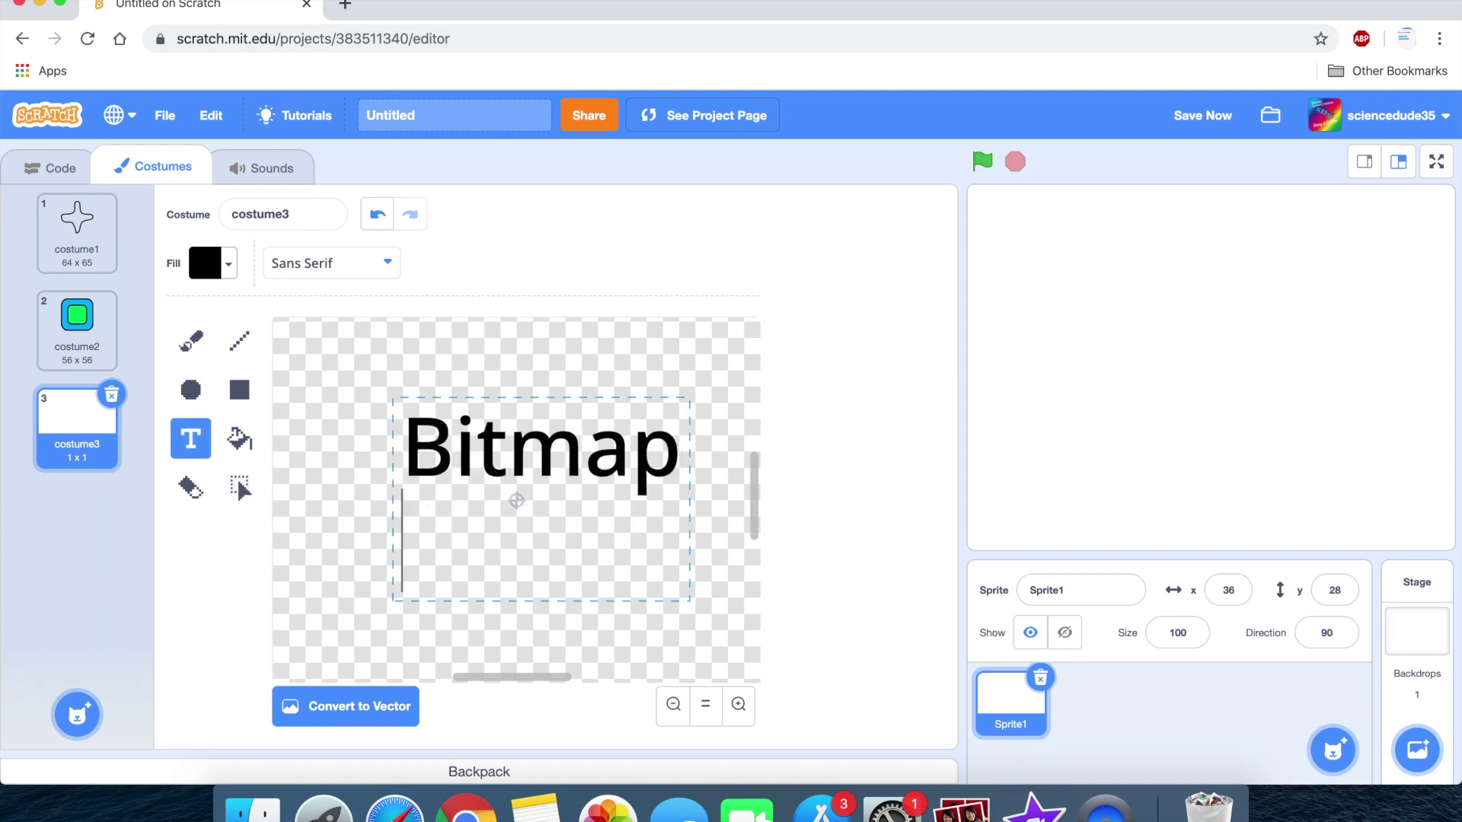
pyautogui.click(412, 607)
pyautogui.click(394, 583)
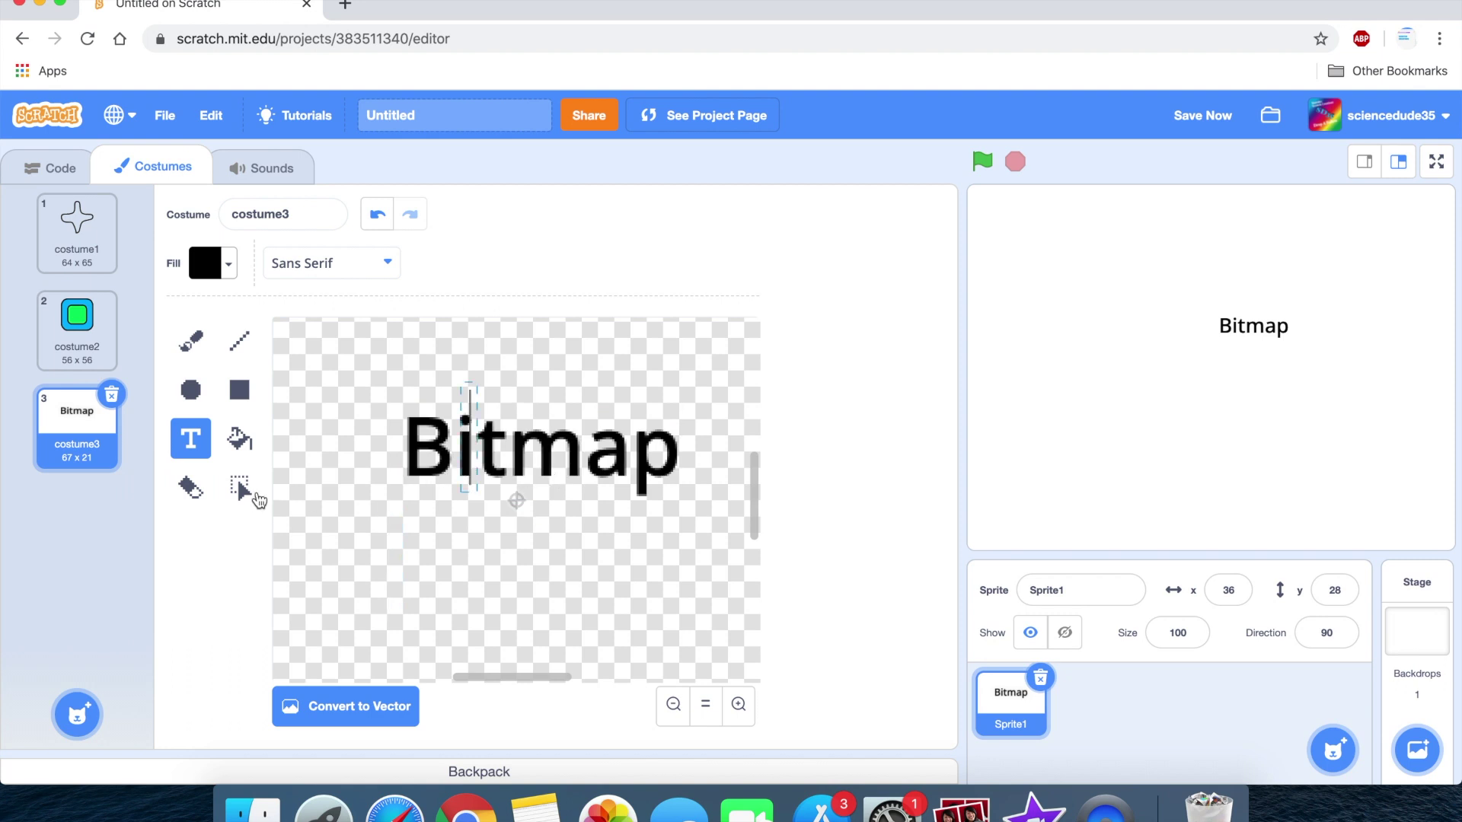
# - Select the area around the letter "m" in "Bitmap" and delete it
pyautogui.click(256, 496)
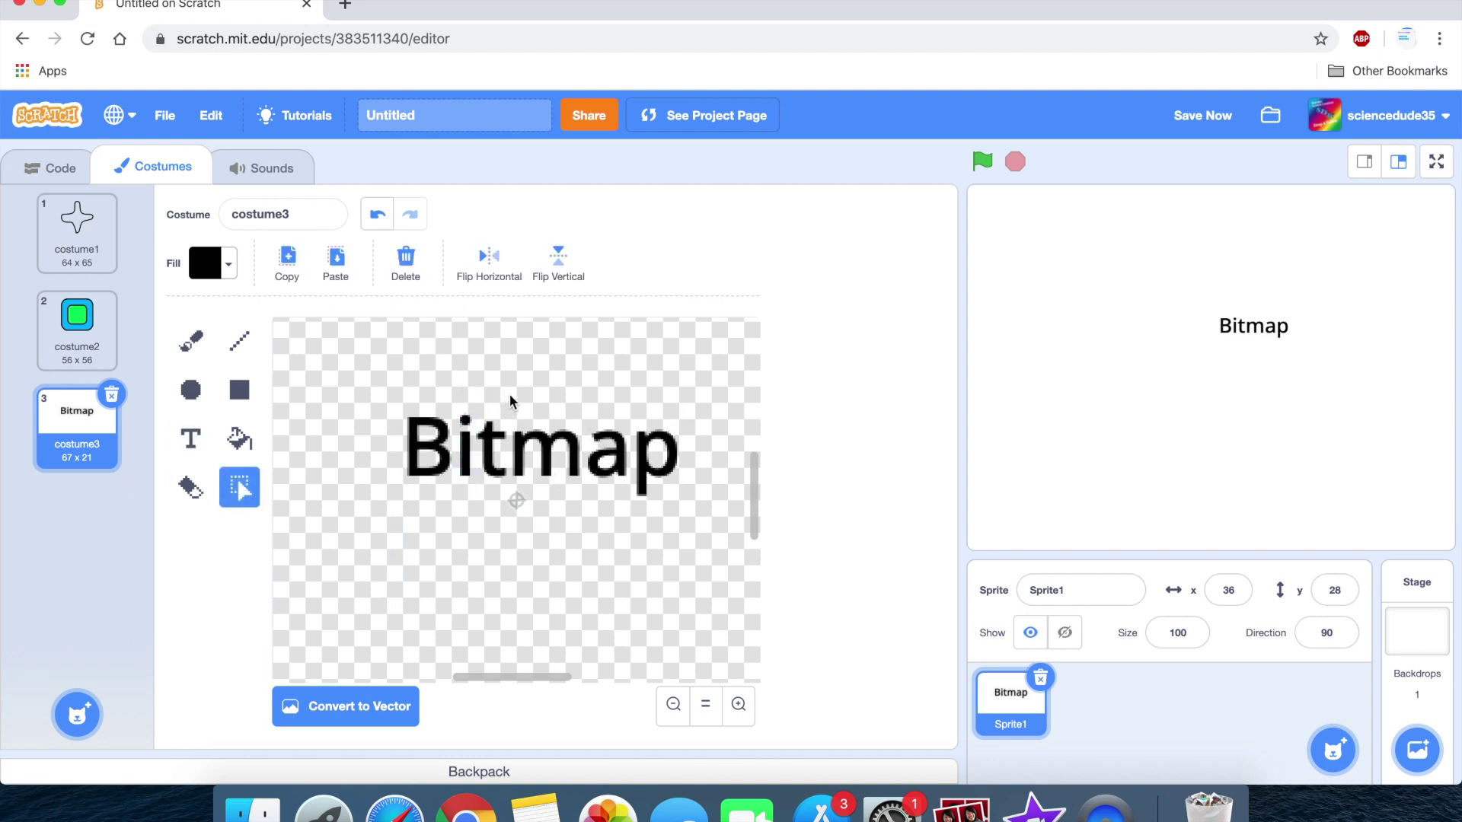
pyautogui.moveTo(577, 530); pyautogui.dragTo(577, 530)
pyautogui.press('Delete')
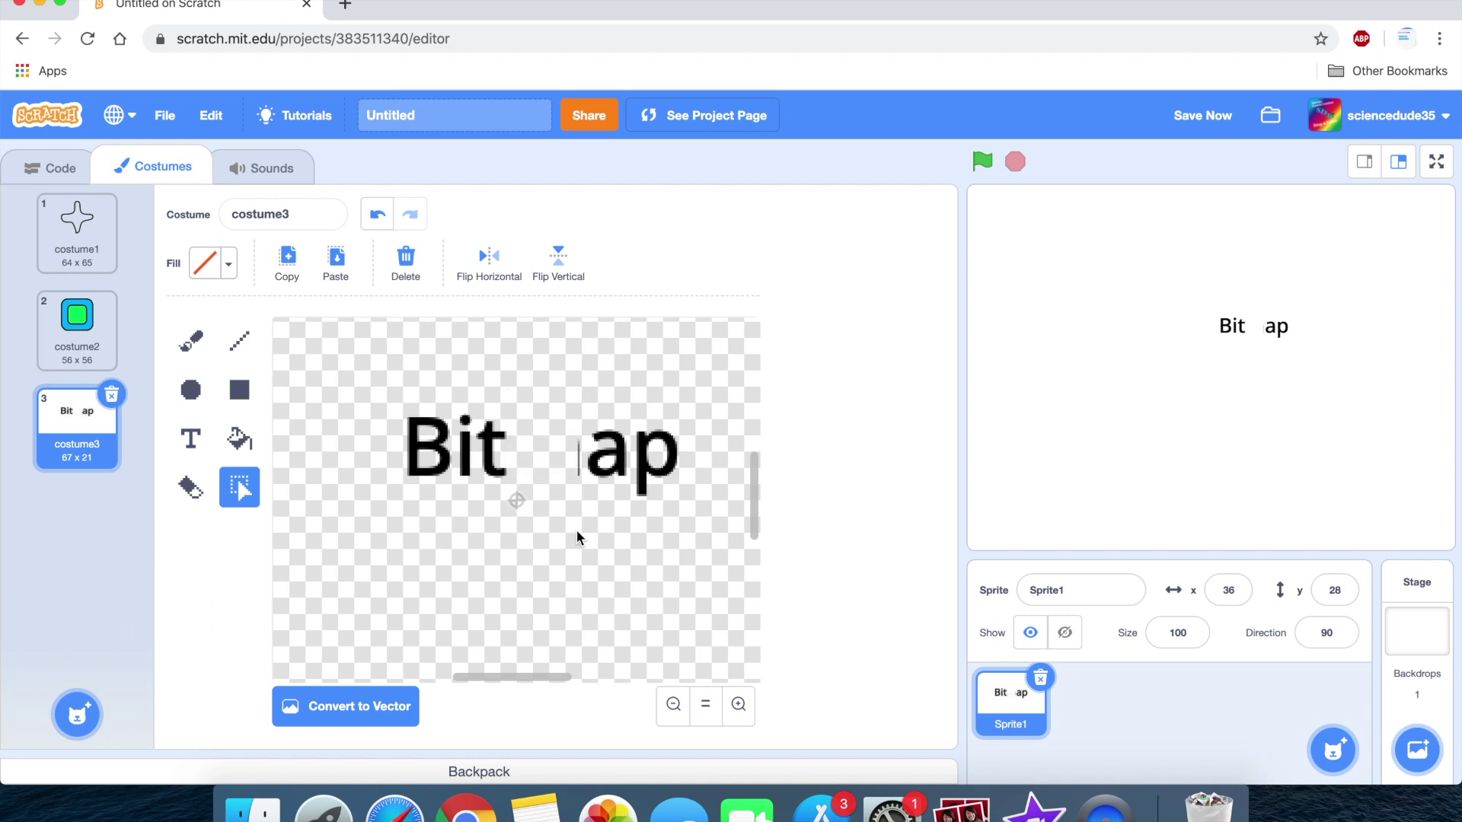
# - Set the text fill to black with brightness 0
pyautogui.click(191, 439)
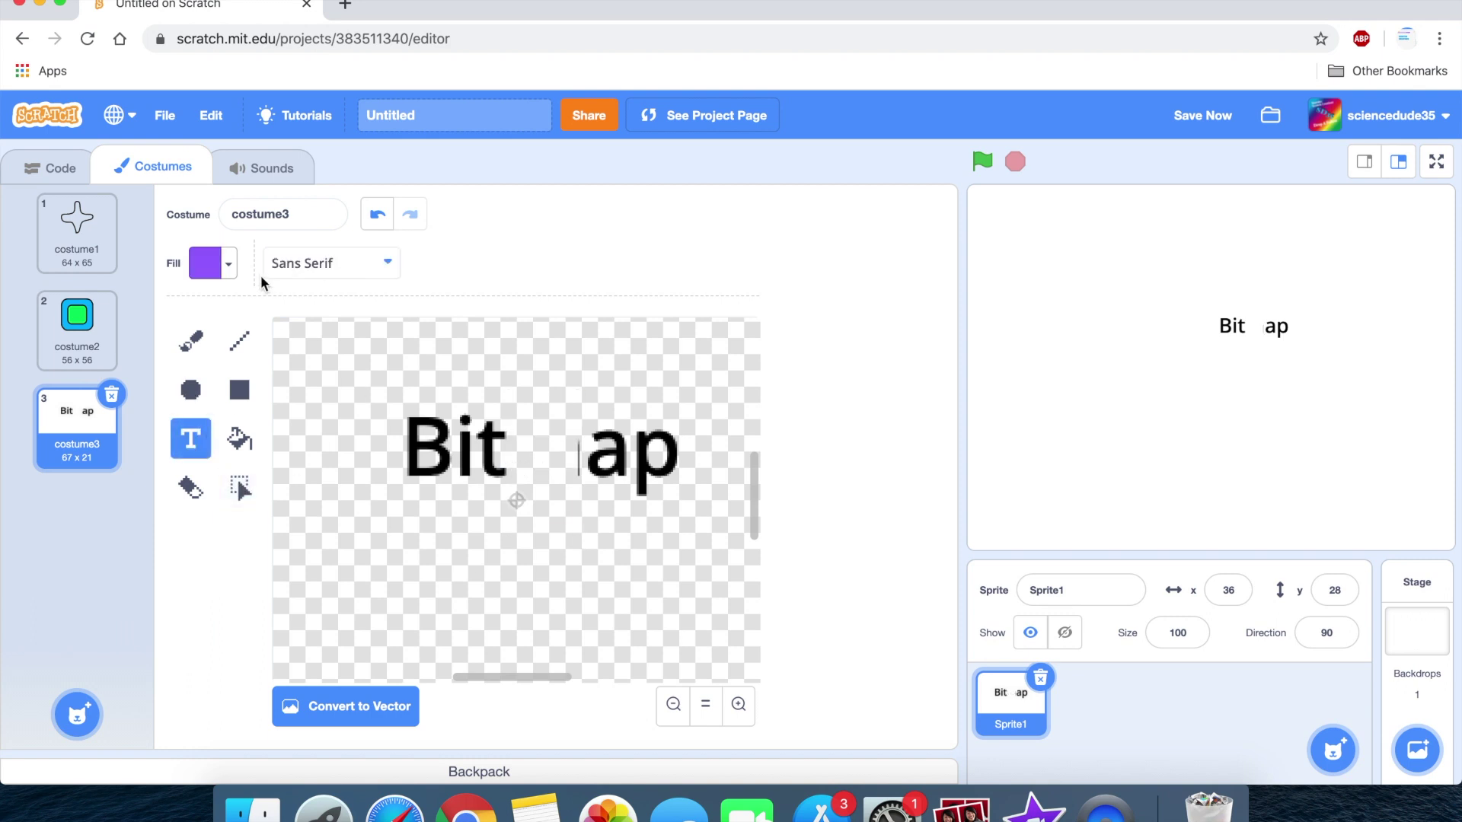
pyautogui.click(228, 263)
pyautogui.moveTo(261, 461); pyautogui.dragTo(117, 533)
pyautogui.click(144, 624)
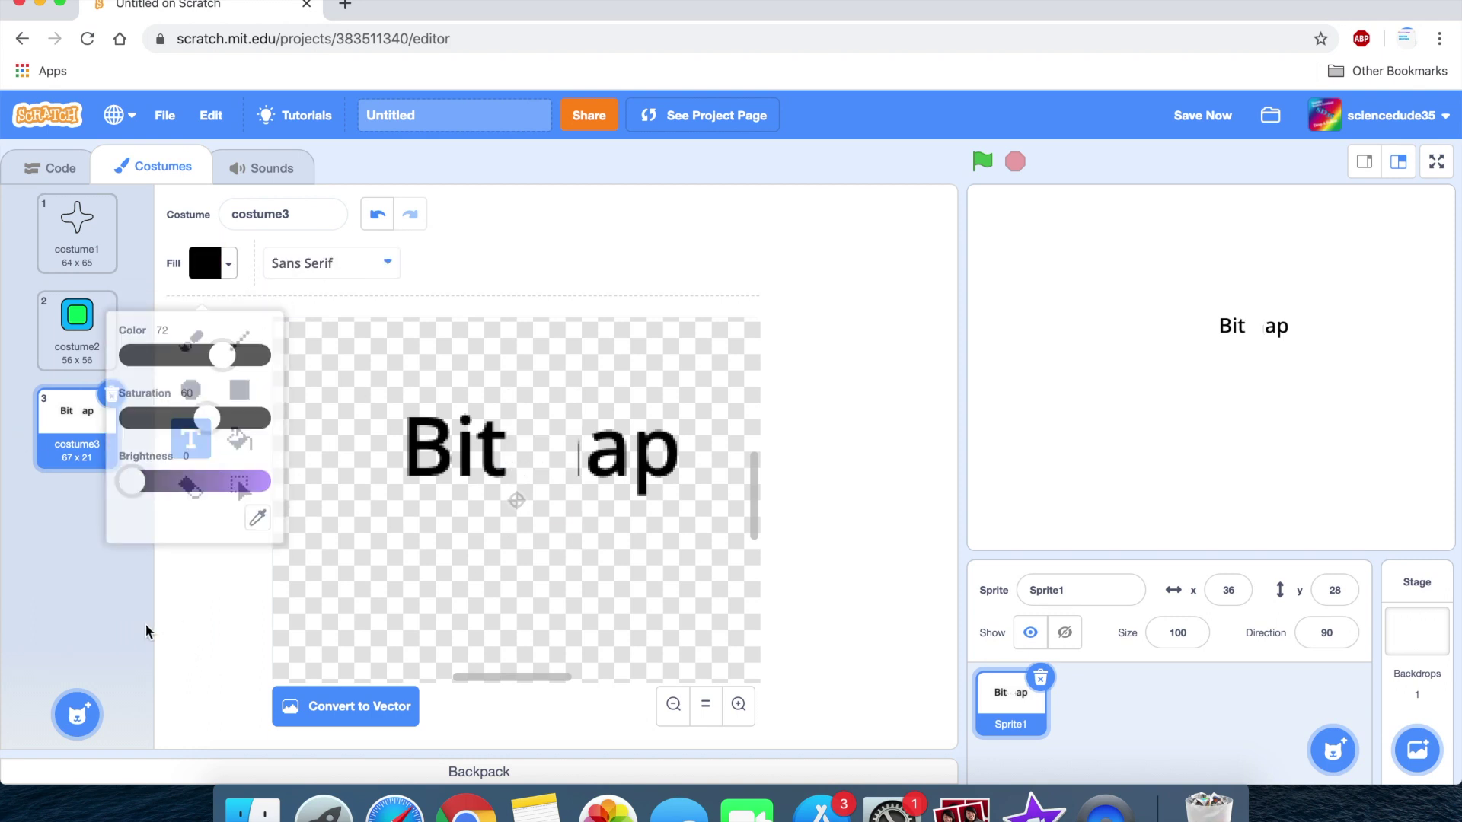
# - Select and delete the leftover sliver of the "m" just before the letter "a"
pyautogui.click(238, 499)
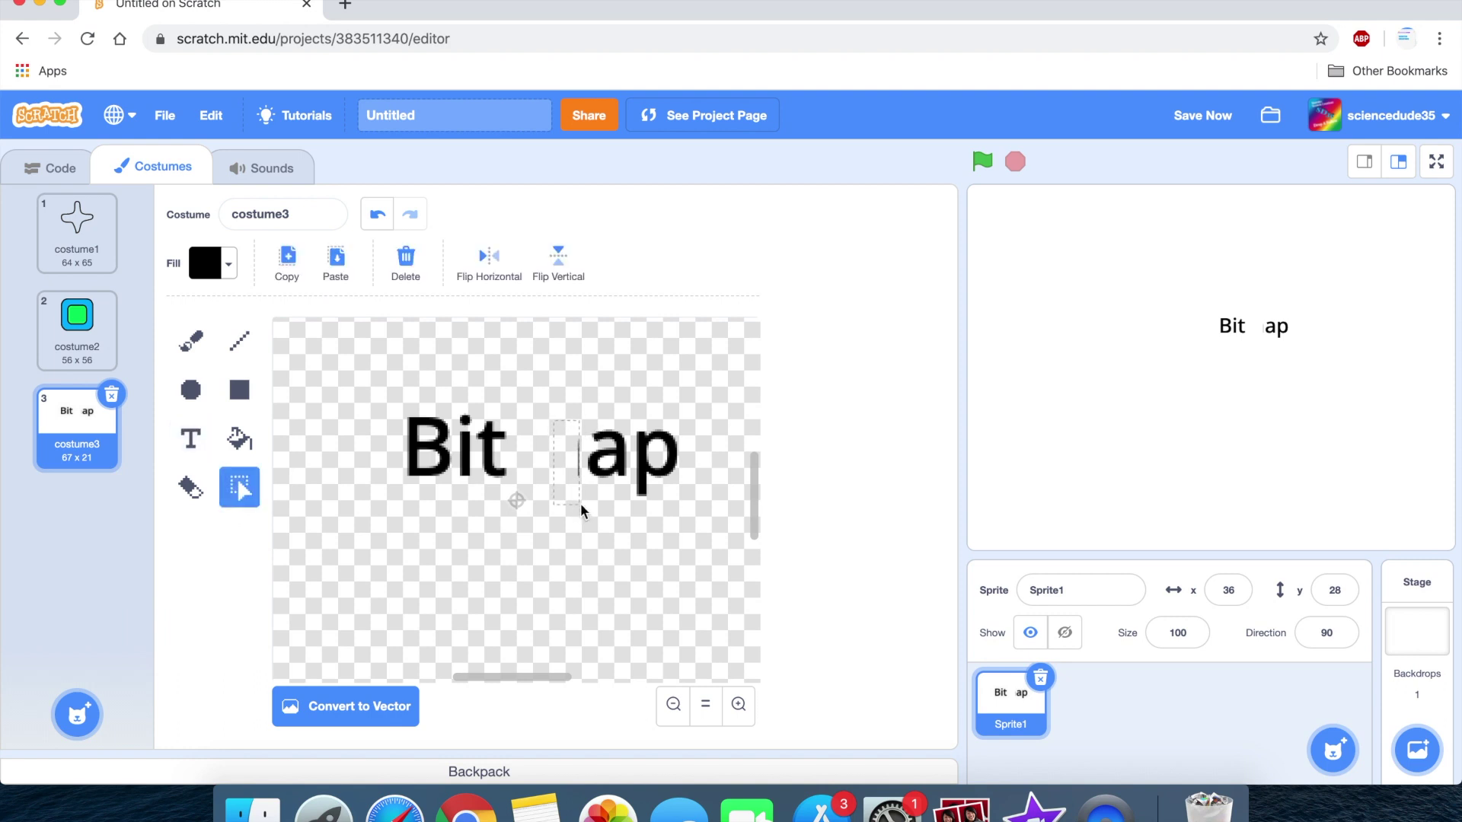
pyautogui.moveTo(554, 420); pyautogui.dragTo(581, 504)
pyautogui.press('Delete')
# - Set the text fill to black and write a replacement "m" in the gap between "Bit" and "ap"
pyautogui.click(190, 438)
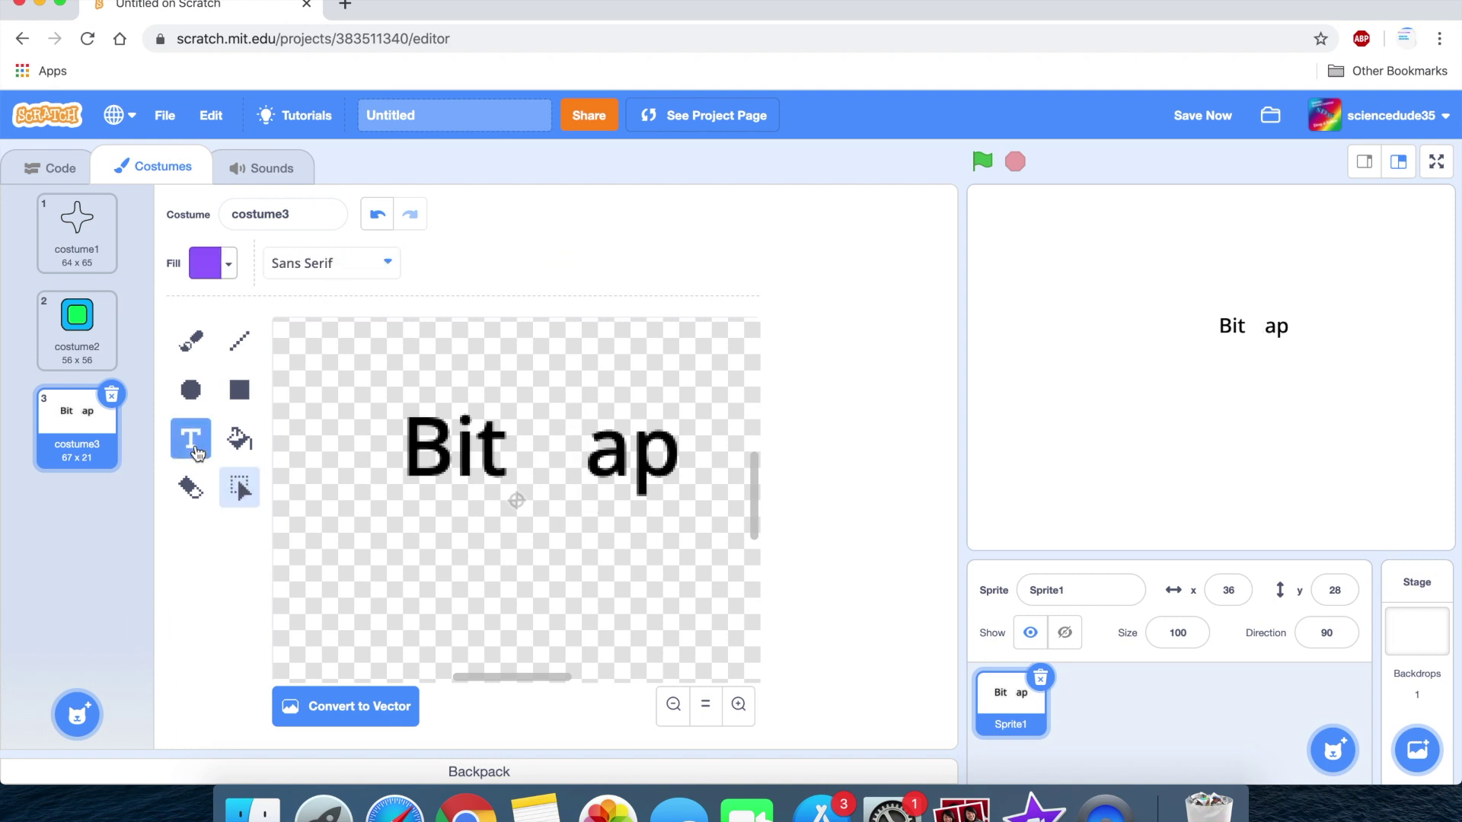
pyautogui.click(232, 263)
pyautogui.moveTo(257, 460); pyautogui.dragTo(131, 460)
pyautogui.click(177, 586)
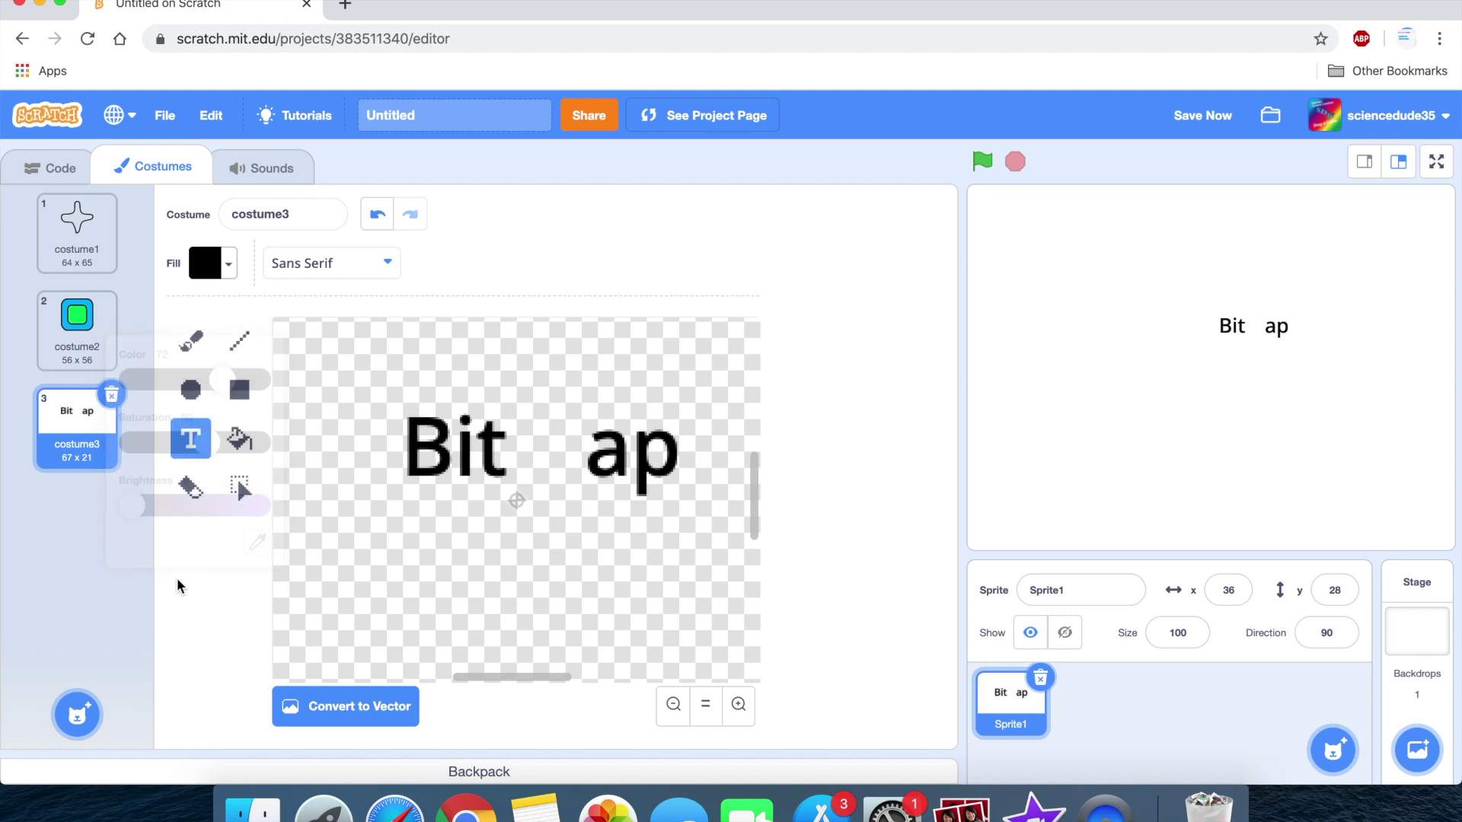
pyautogui.click(509, 473)
pyautogui.write('n')
pyautogui.press('BackSpace')
pyautogui.write('m')
pyautogui.click(190, 340)
pyautogui.moveTo(531, 439); pyautogui.dragTo(540, 451)
pyautogui.press('super+z')
pyautogui.click(377, 214)
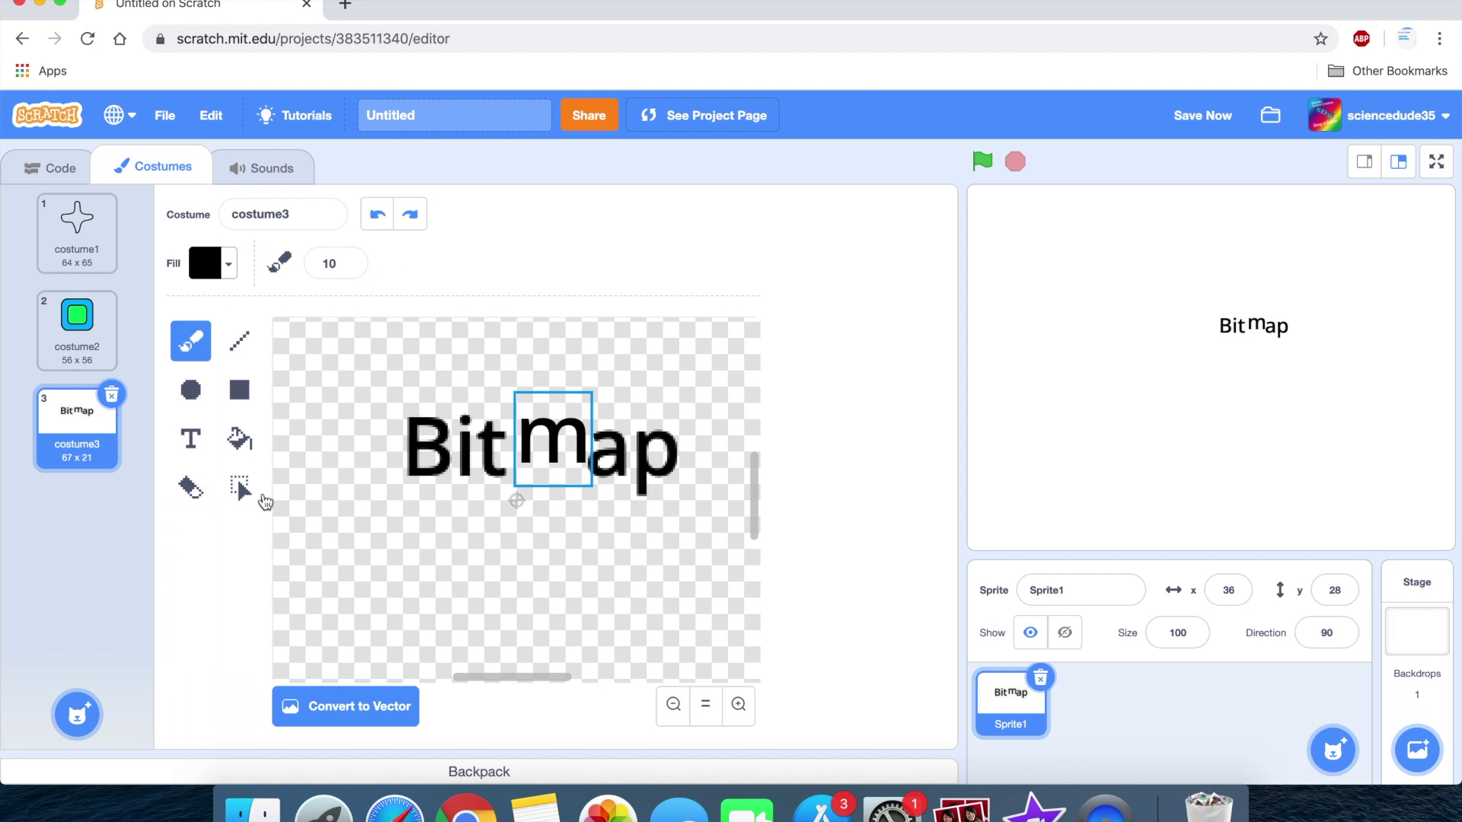
# - Move the new "m" down so it lines up with the other letters of "Bitmap"
pyautogui.click(242, 493)
pyautogui.moveTo(545, 454); pyautogui.dragTo(541, 467)
pyautogui.click(620, 573)
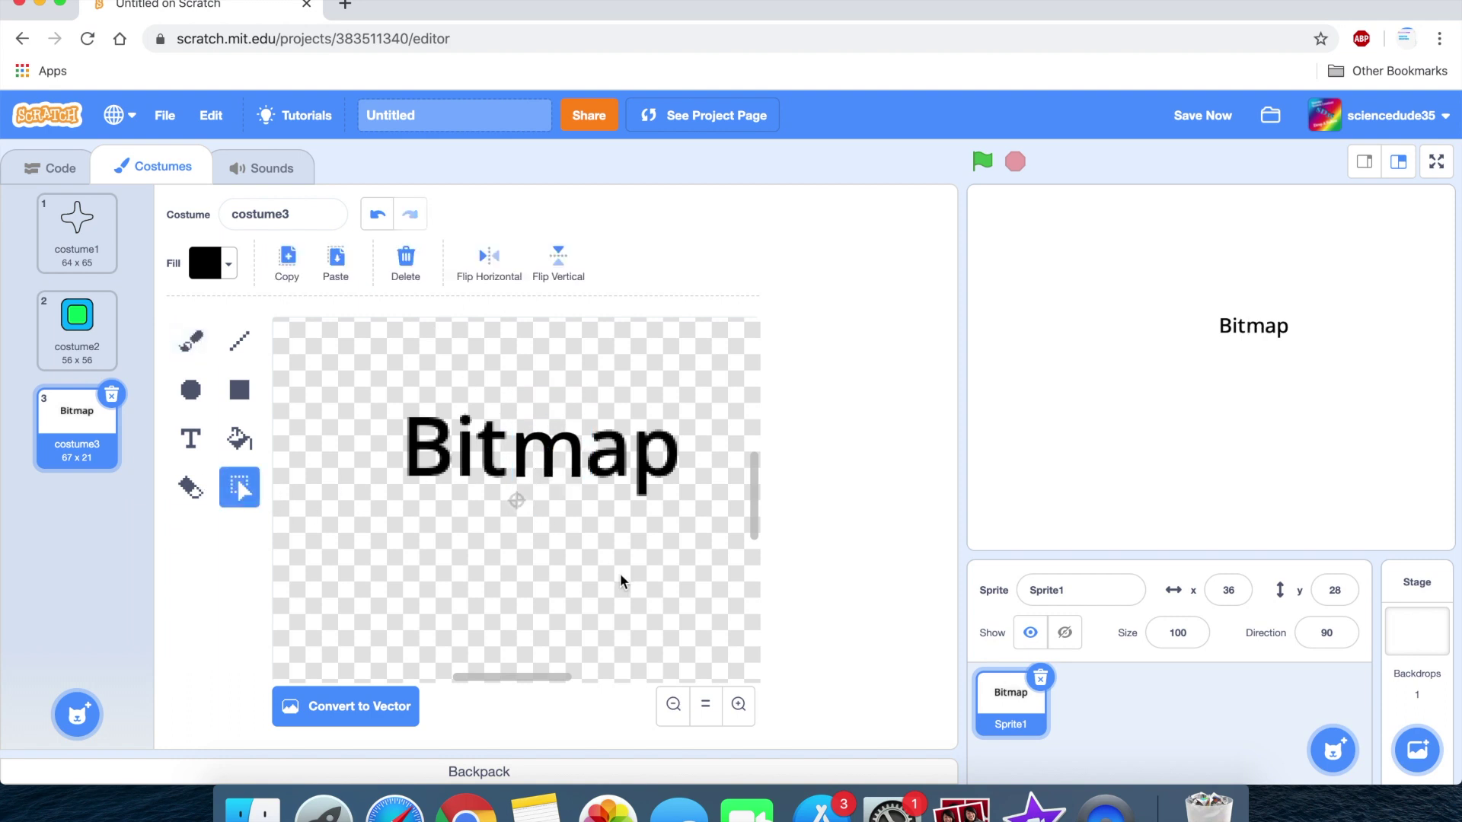